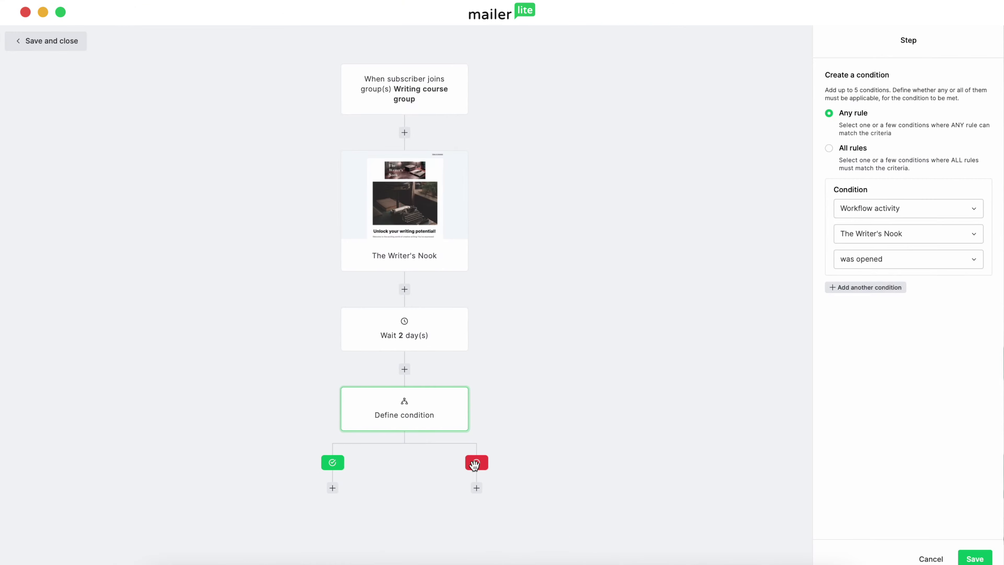
Add an Action step under the condition's red branch.
left_click(538, 442)
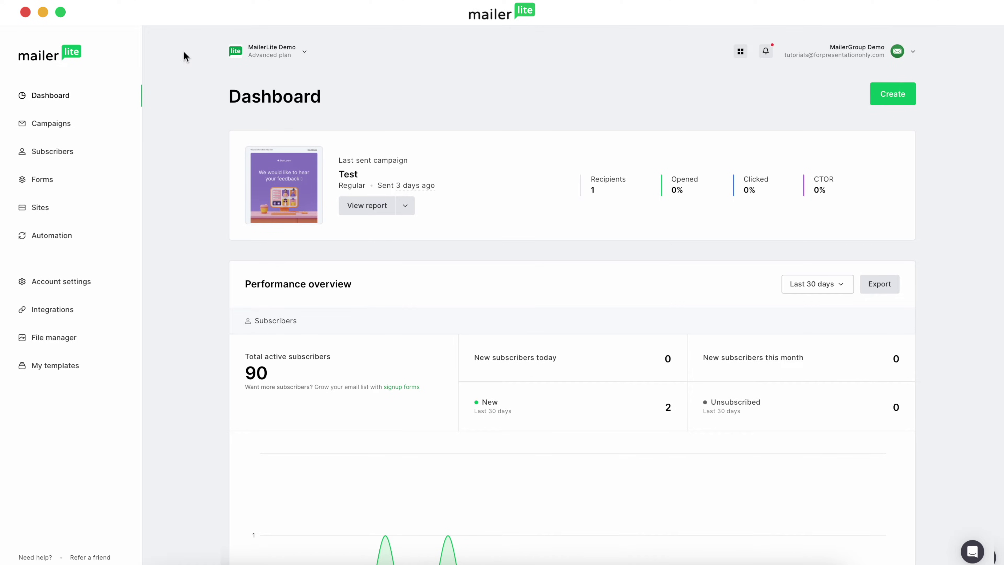
Go to Automation and begin a new automation, scrolling through the template gallery.
left_click(58, 236)
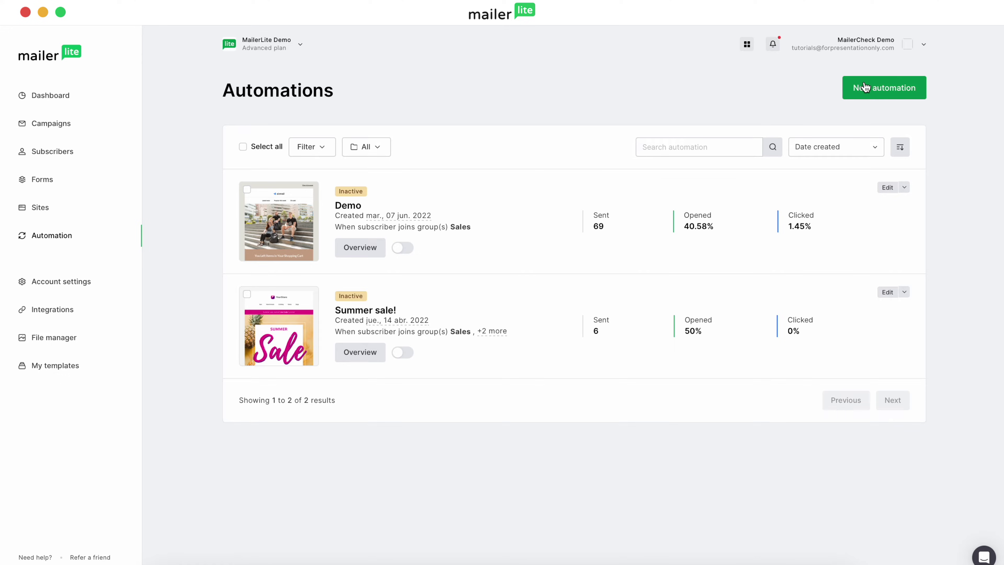
left_click(864, 84)
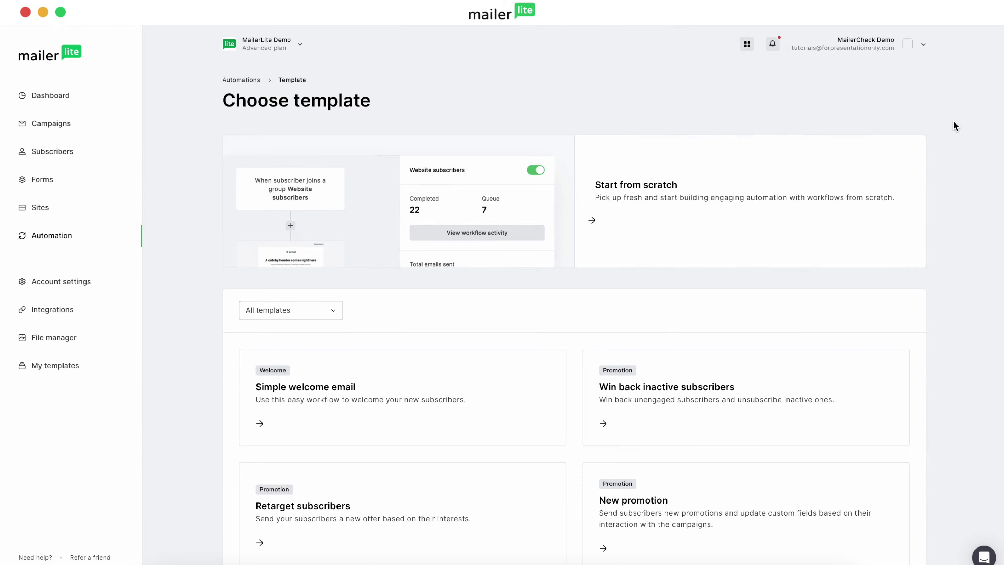
scroll(953, 121, "down", 3)
scroll(953, 122, "down", 2)
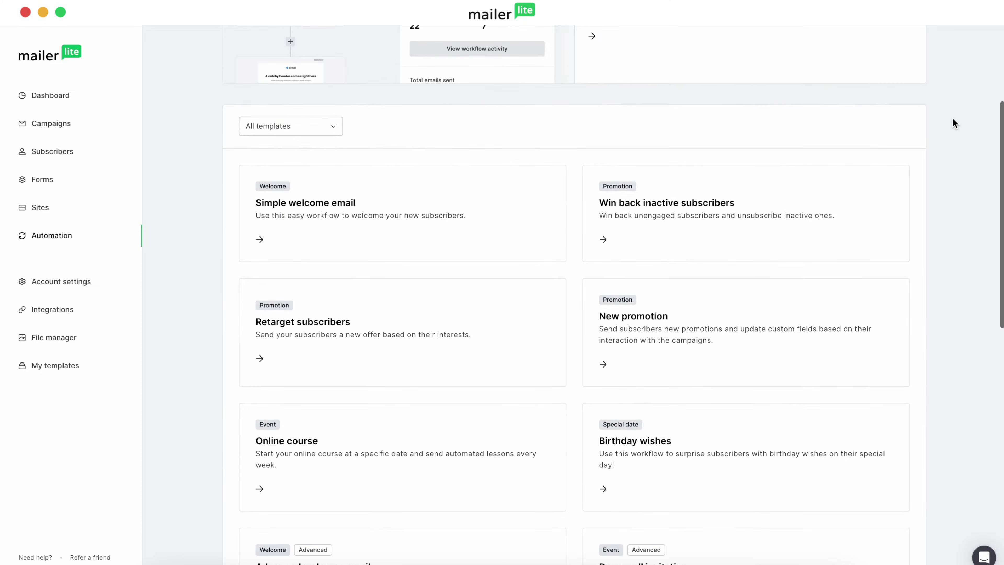
Check the template categories, then choose Start from scratch.
left_click(331, 128)
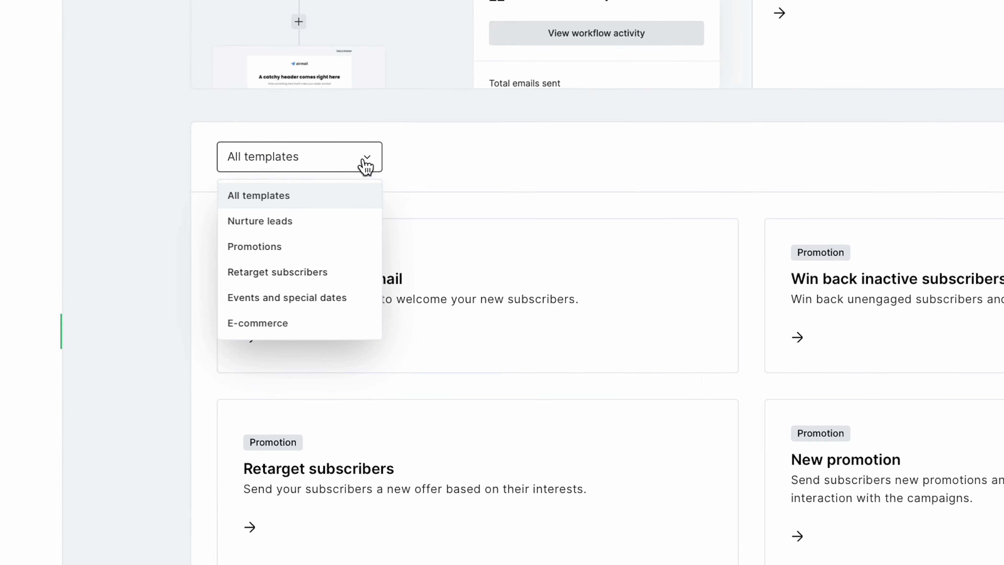
left_click(366, 166)
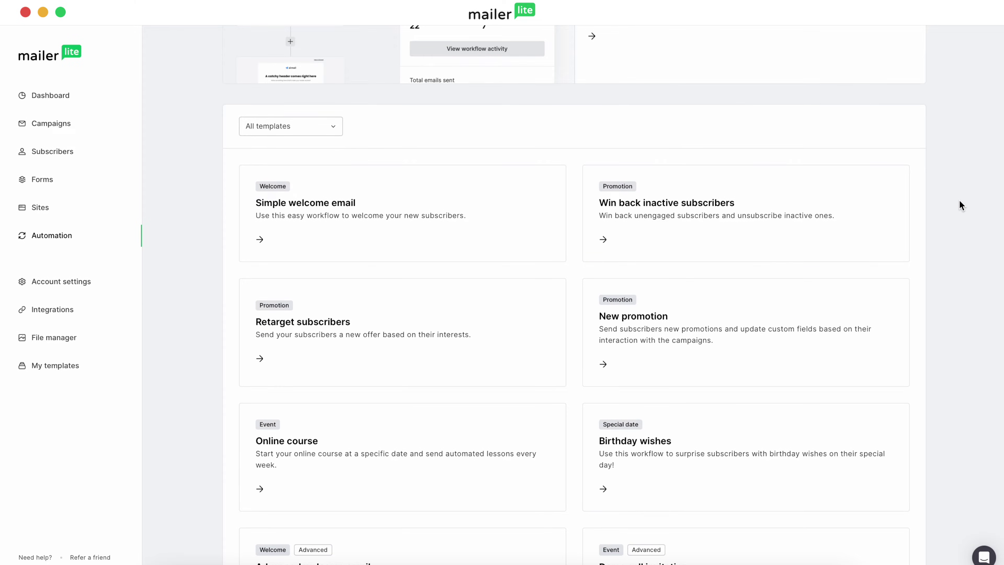
scroll(961, 205, "down", 3)
scroll(959, 201, "down", 10)
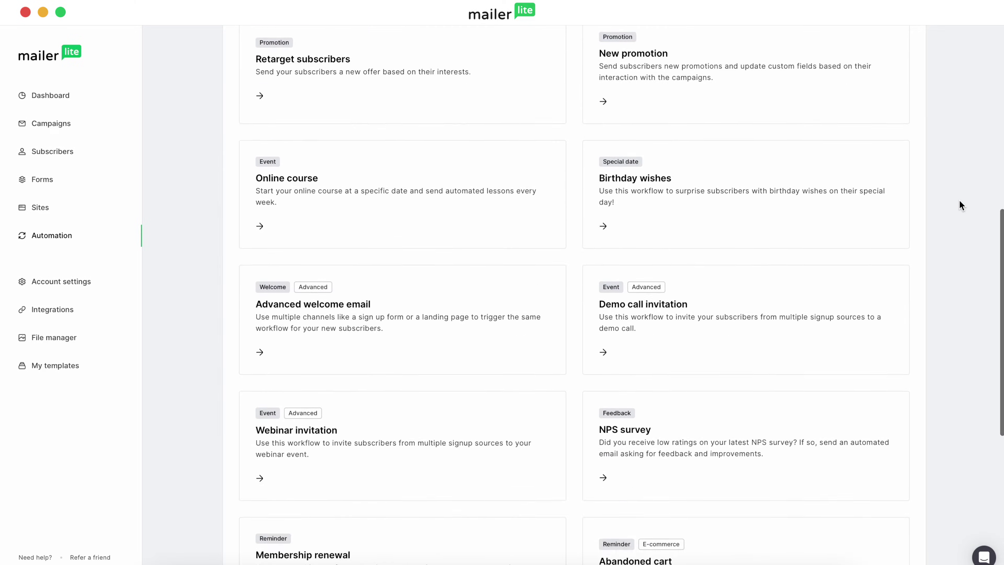
scroll(959, 202, "down", 2)
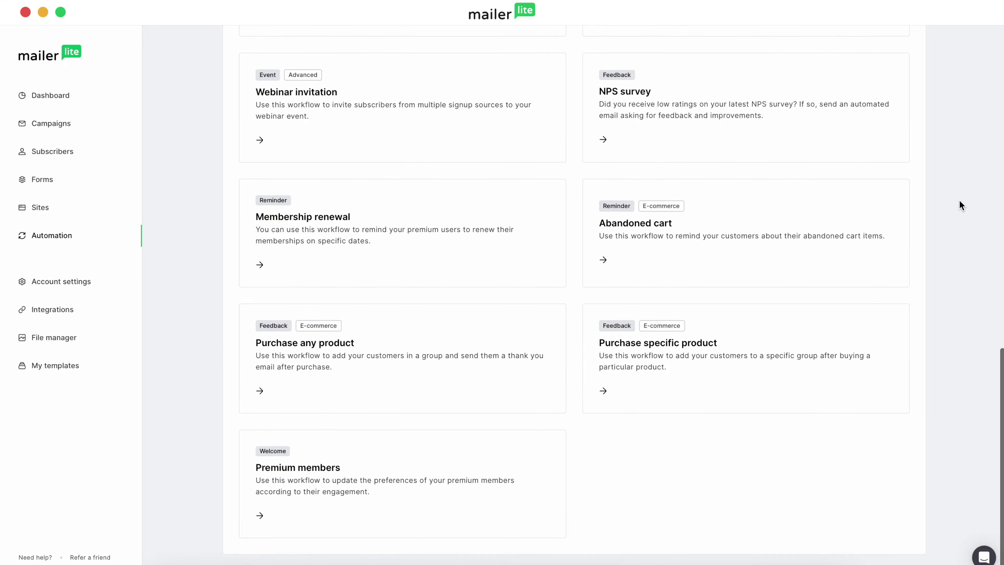
scroll(959, 201, "up", 8)
scroll(959, 200, "up", 10)
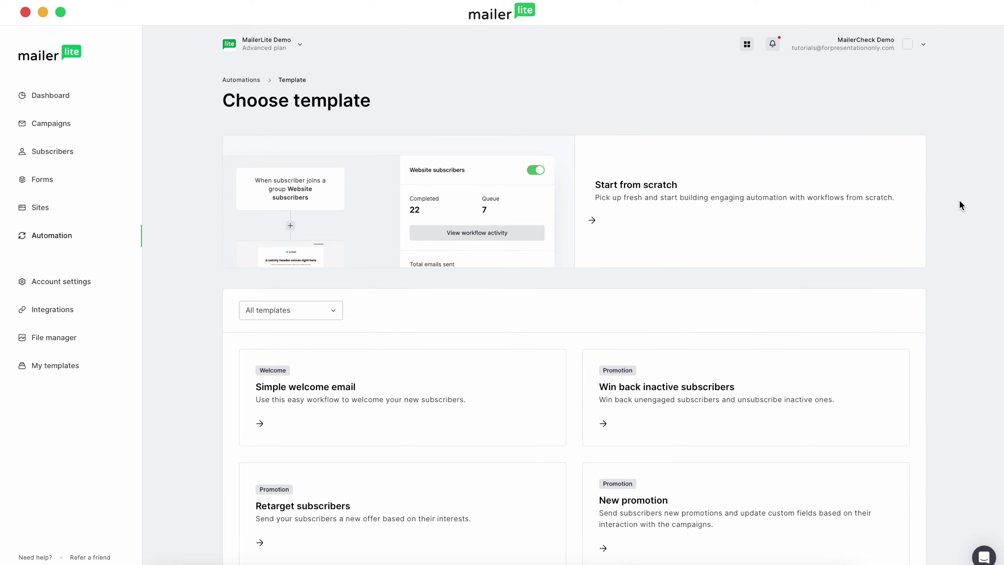
left_click(728, 164)
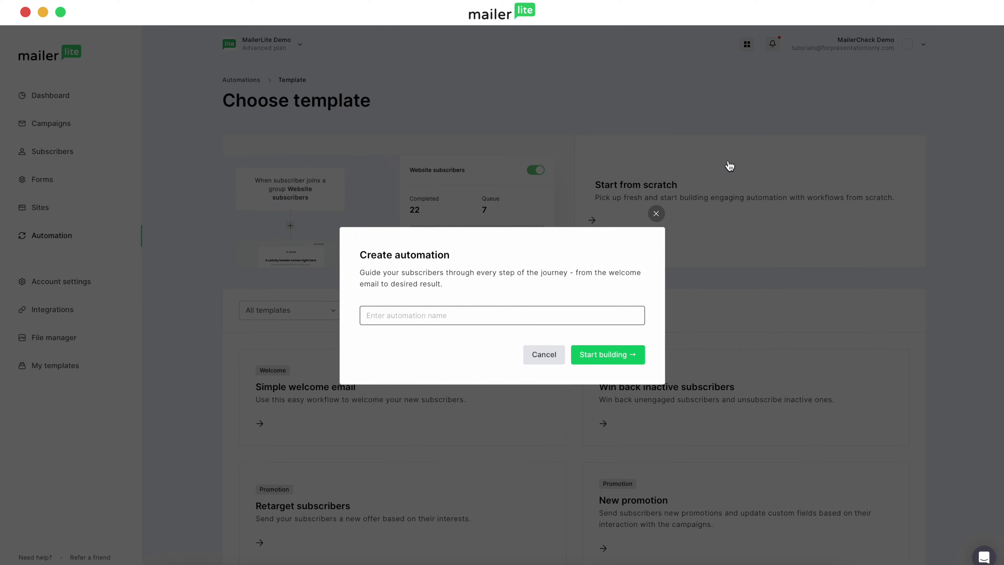
Name the automation 'Writing course workflow' and start building it.
type("Writing course workflow")
left_click(633, 354)
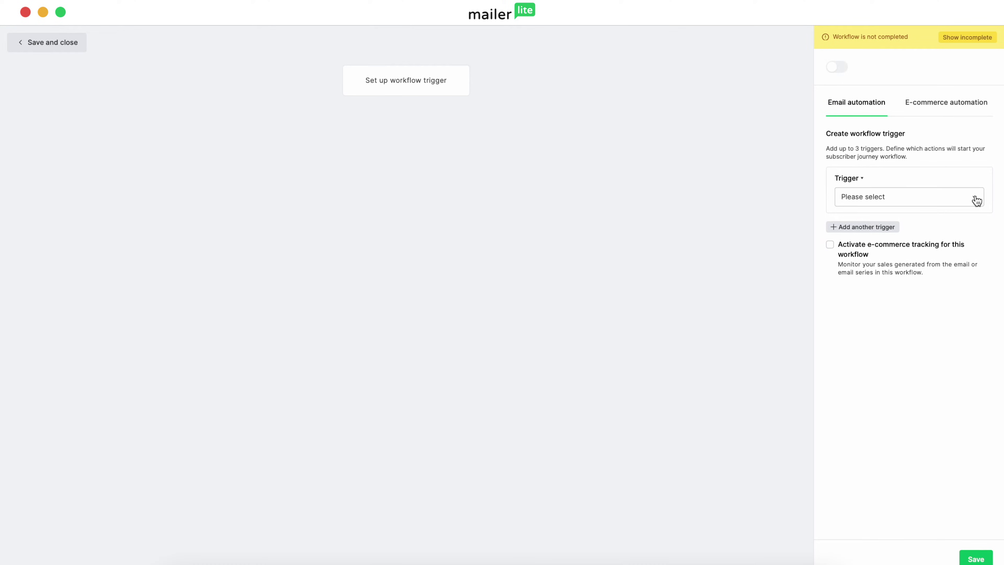
Set the workflow trigger to 'When subscriber joins group(s)'.
left_click(976, 201)
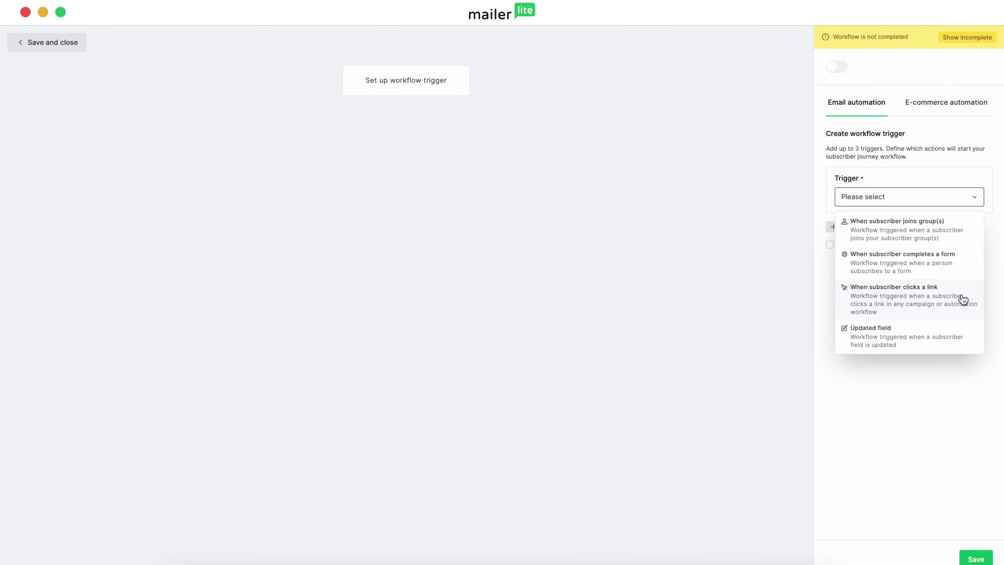
scroll(959, 340, "down", 5)
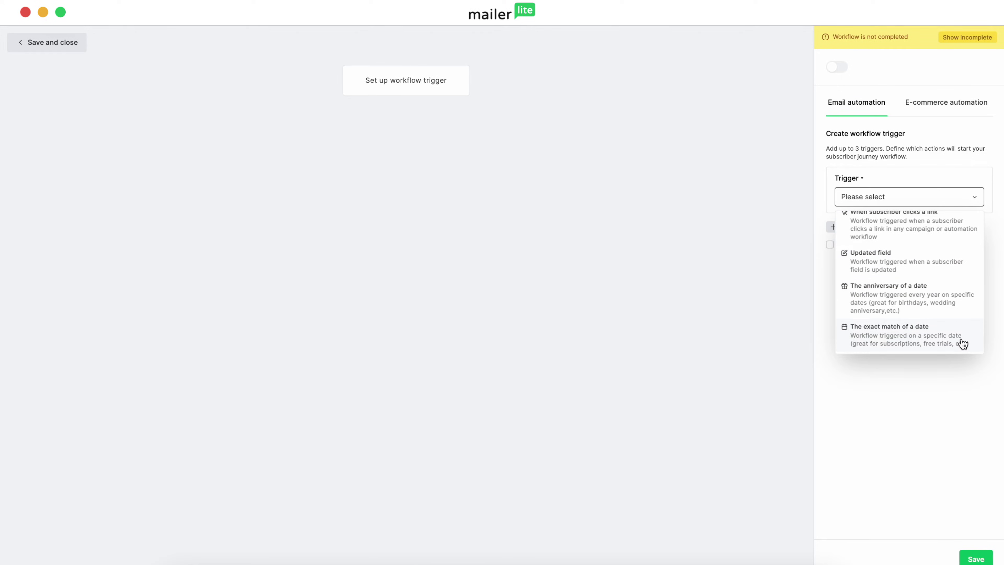
scroll(962, 342, "up", 5)
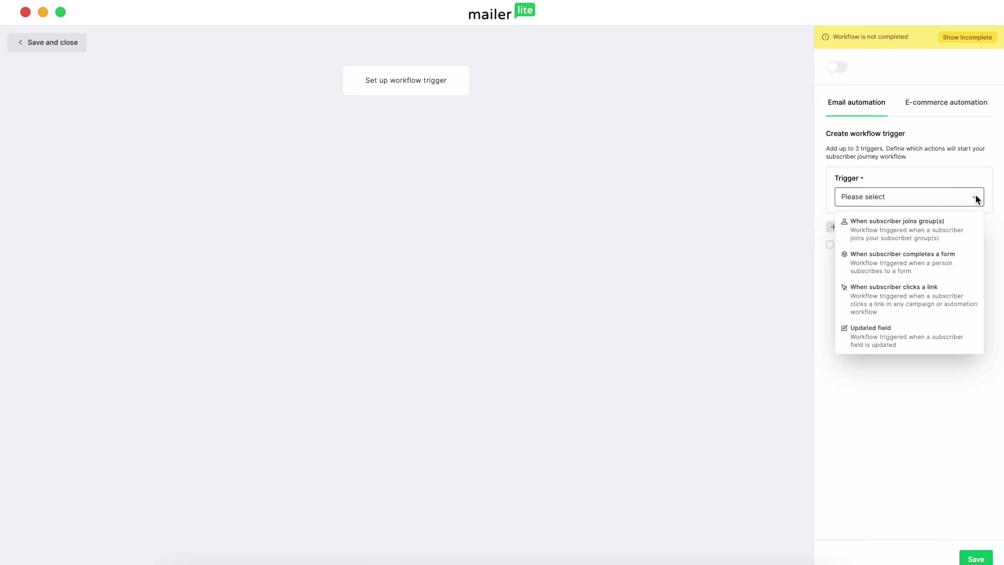
left_click(968, 228)
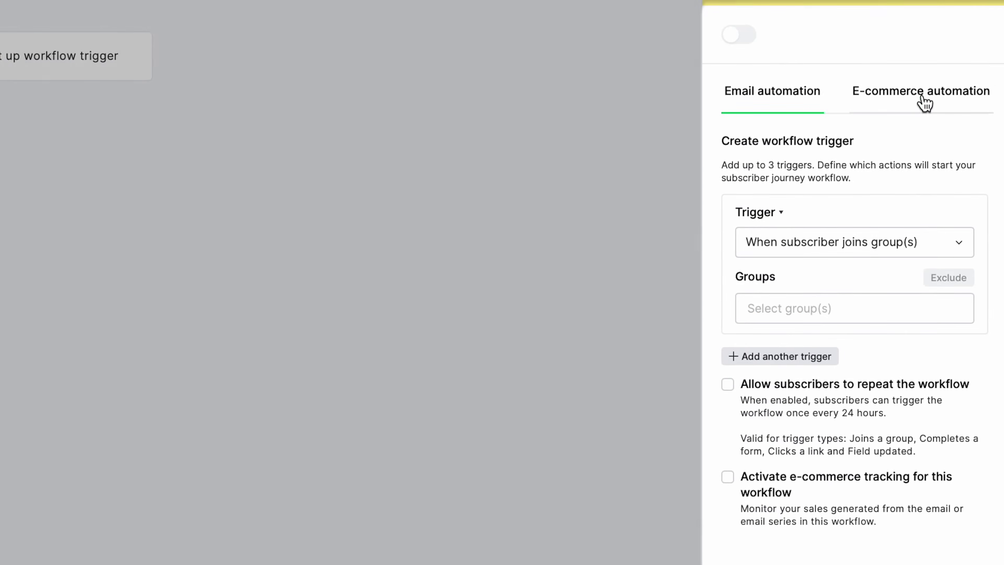
Look over the E-commerce automation workflow triggers without choosing one.
left_click(951, 102)
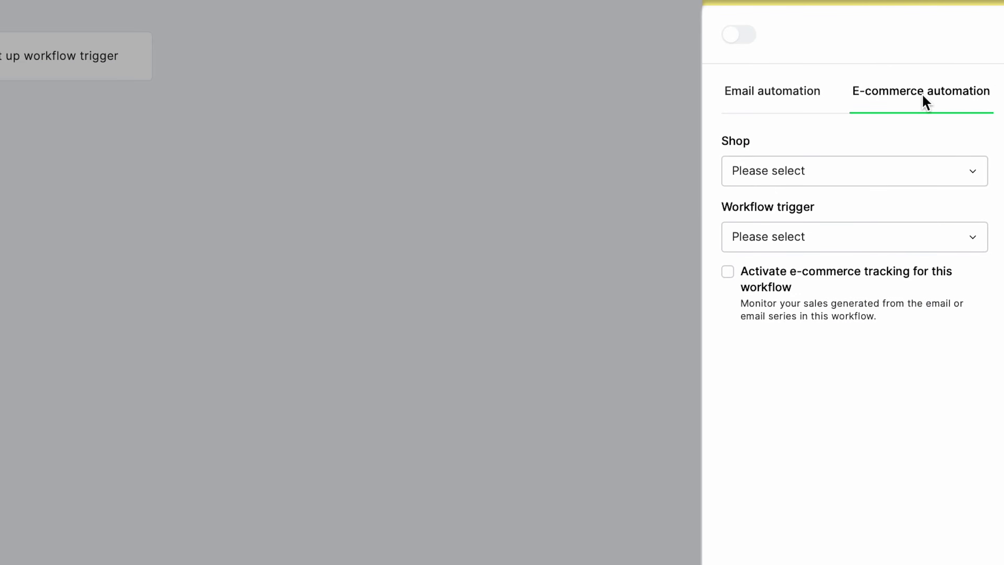
left_click(969, 239)
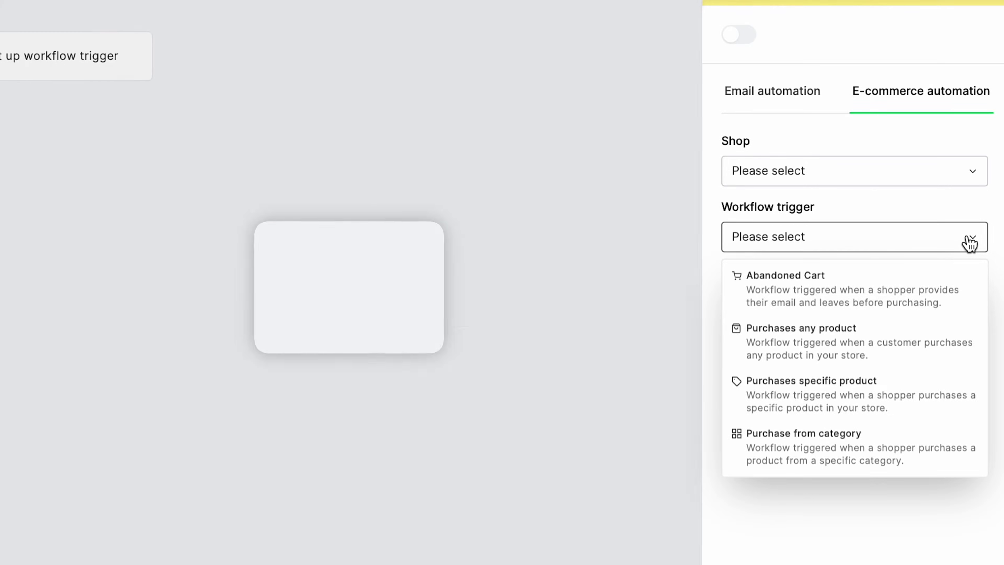
left_click(969, 242)
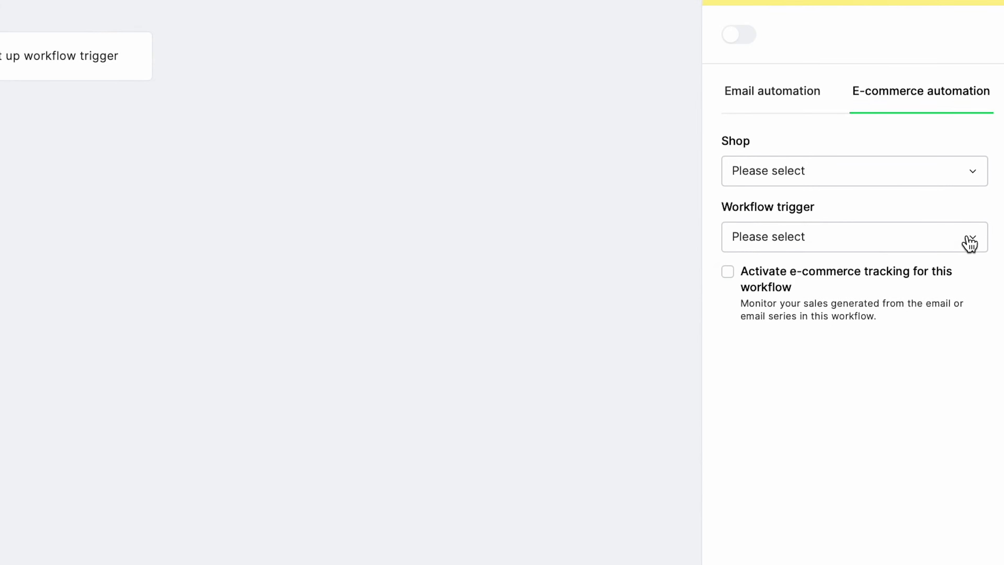
Switch back to the Email automation trigger form.
left_click(790, 92)
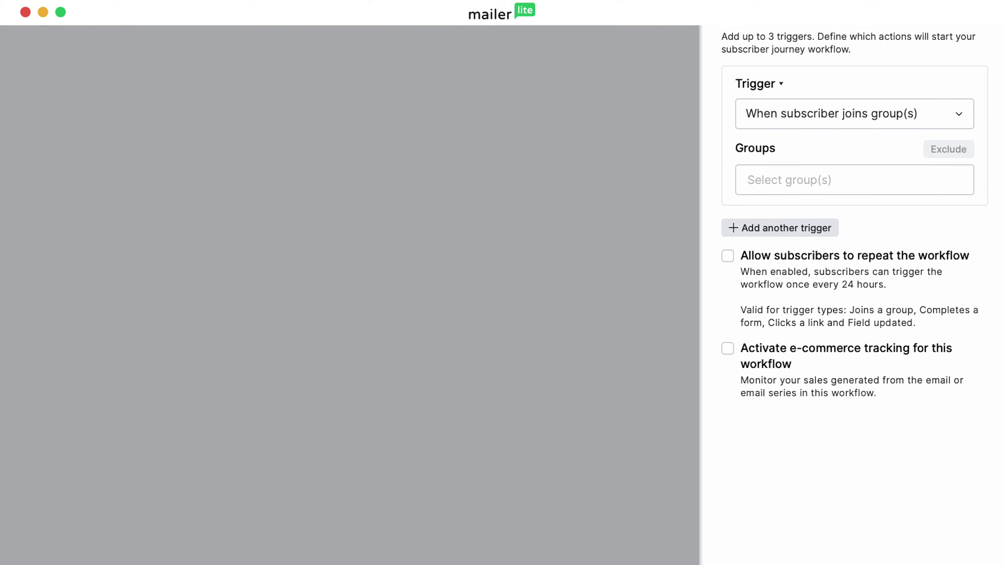
Set the 'When subscriber joins group(s)' trigger to the Writing course group and save.
left_click(960, 118)
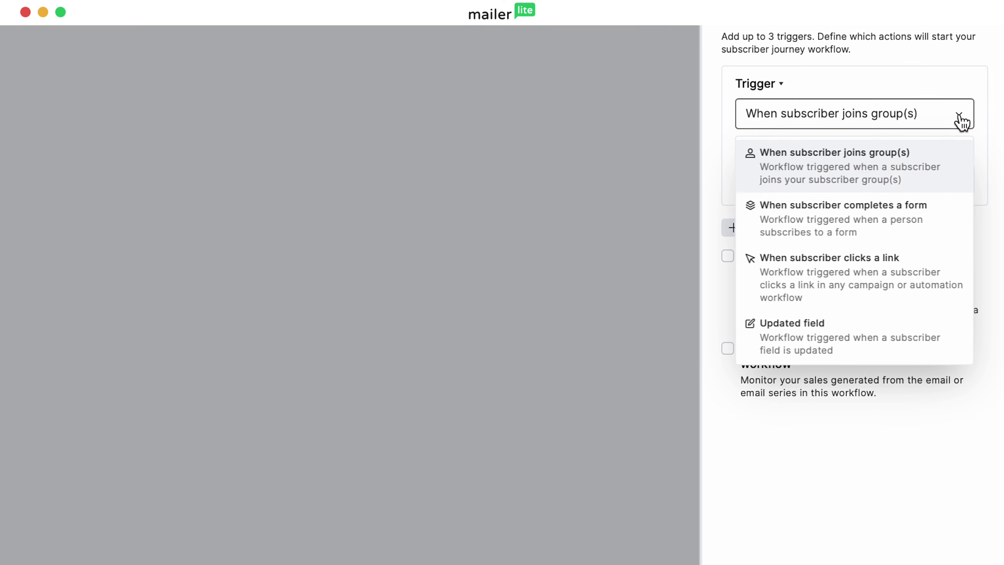
left_click(934, 155)
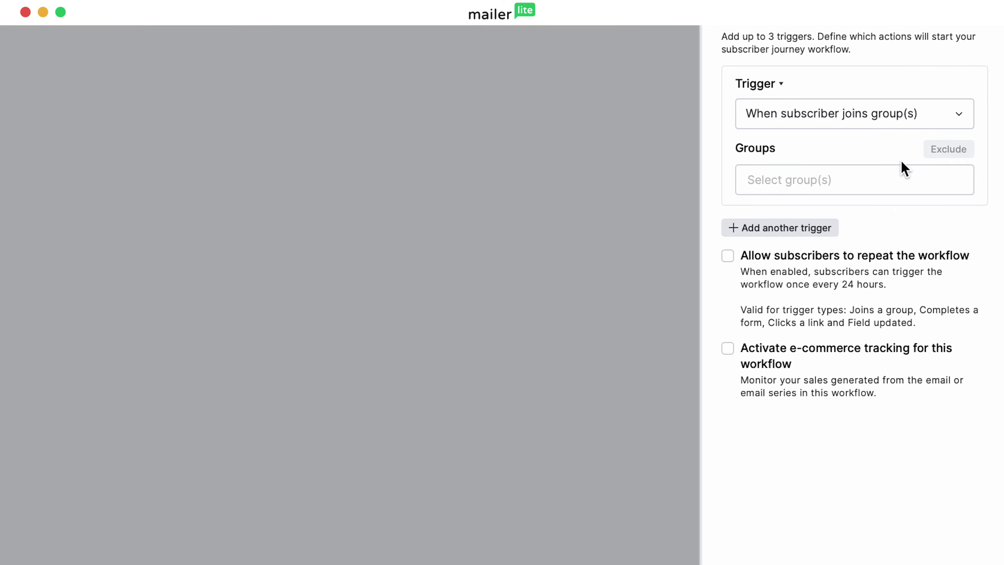
left_click(891, 175)
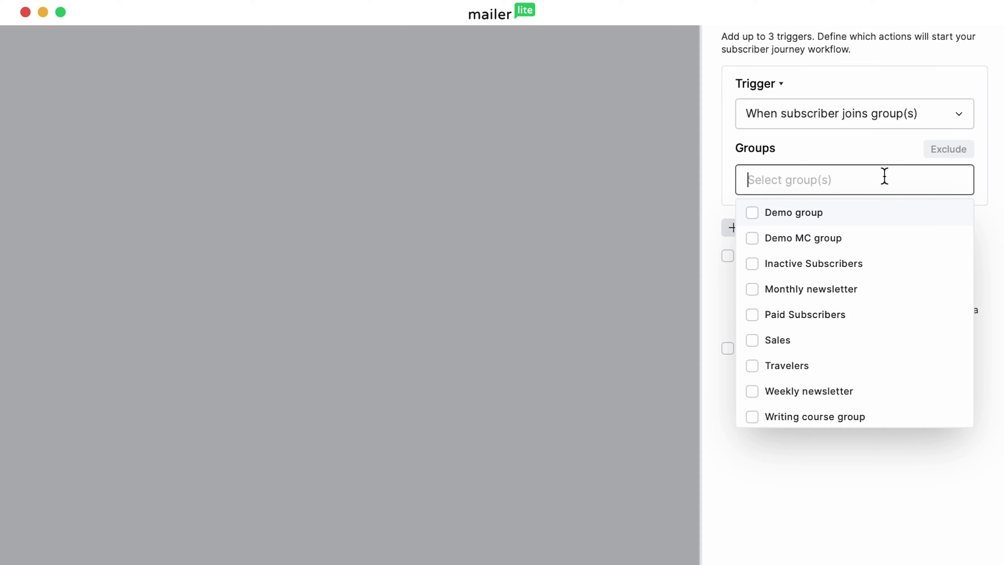
left_click(752, 417)
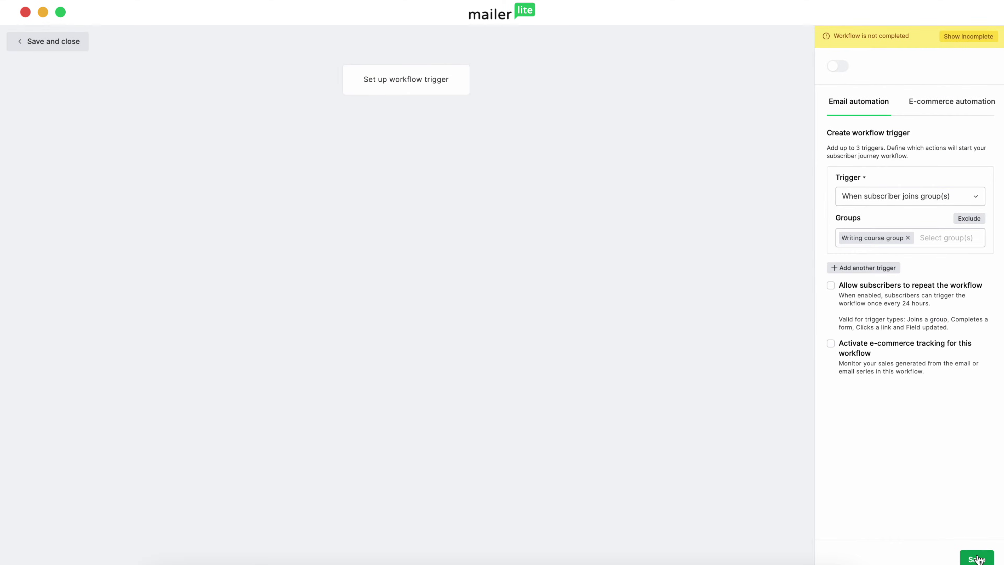
left_click(976, 558)
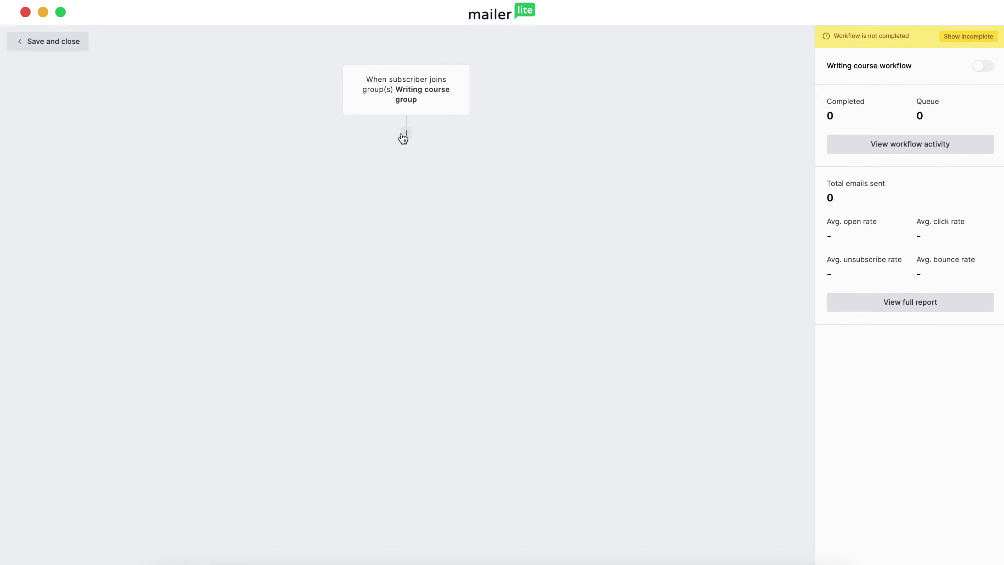
left_click(404, 134)
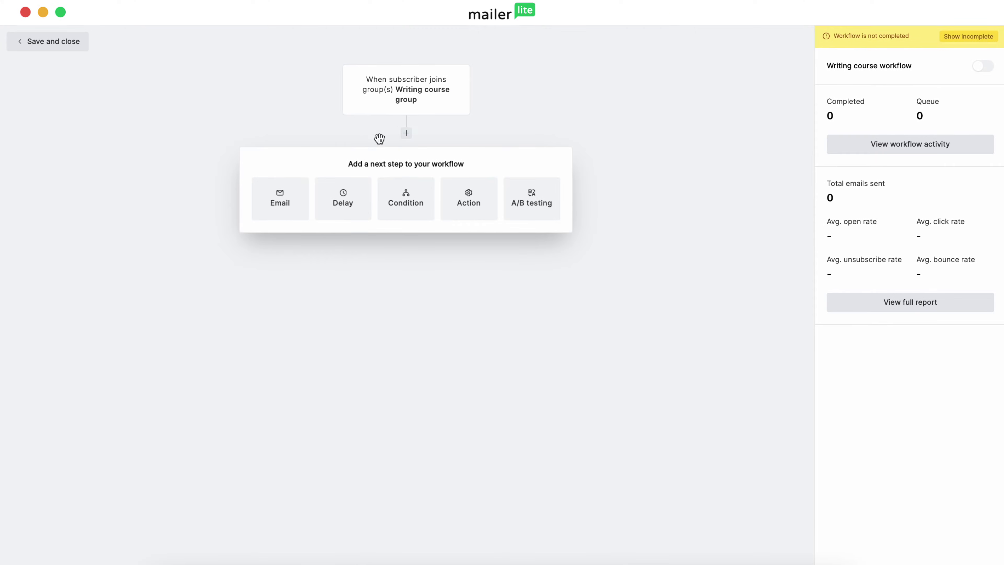
Choose Email as the first step following the trigger.
left_click(282, 201)
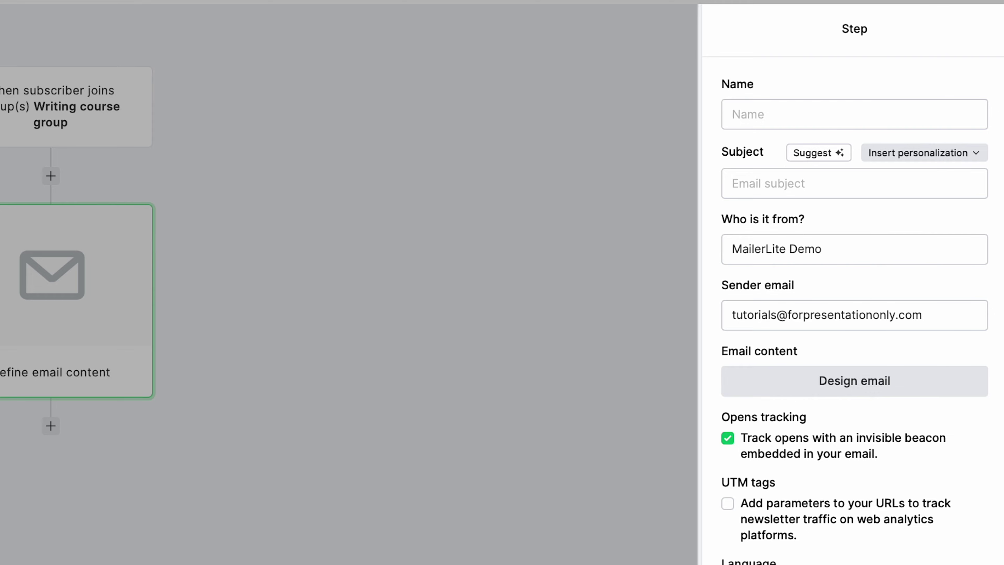
Name the email step 'Writing course email 1' and paste in its subject line.
left_click(775, 108)
type("Writing course email 1")
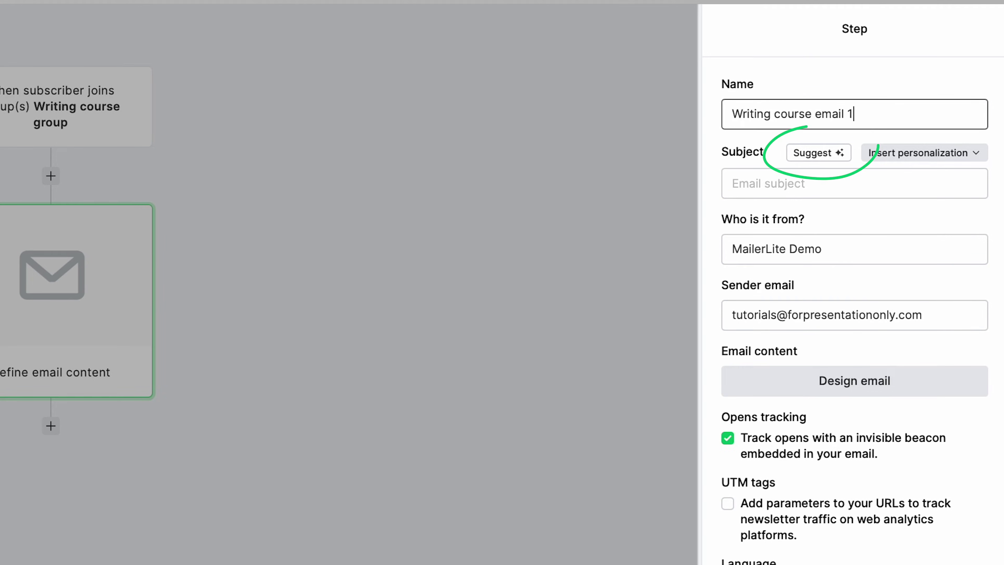
left_click(755, 181)
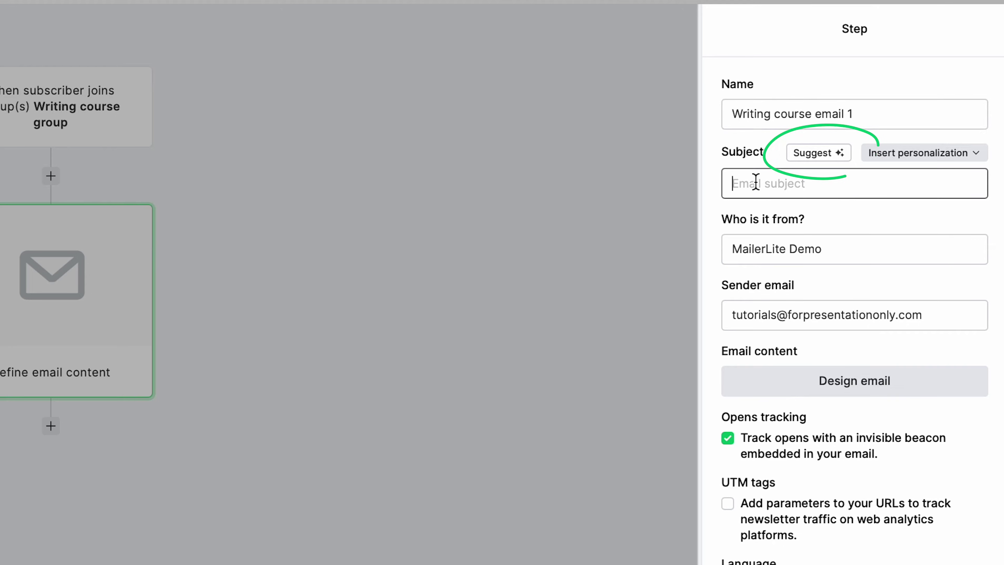
type("Discover Our Exclusive Writing Course Today")
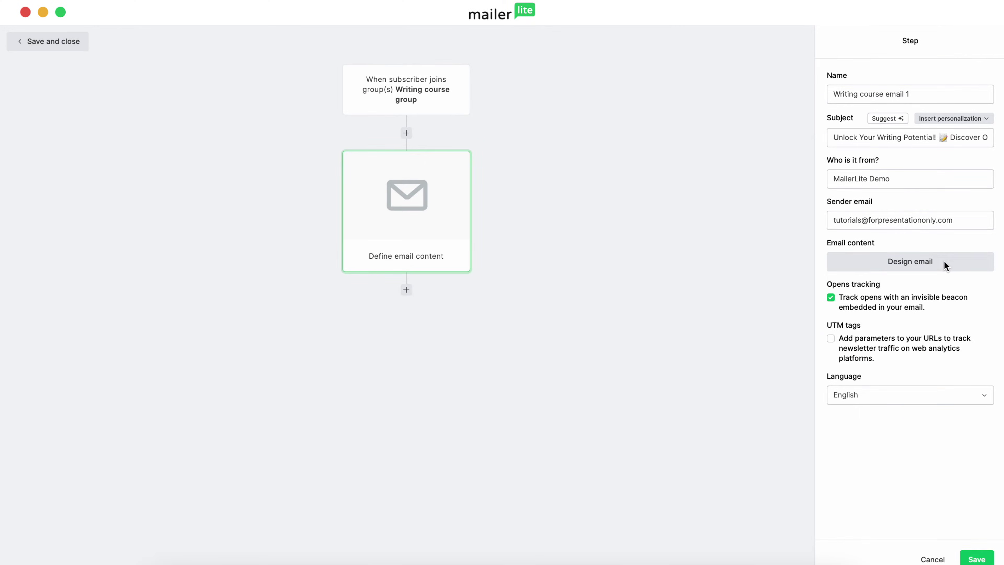
Apply the saved 'Writing course email 1' design and save the email step.
left_click(938, 277)
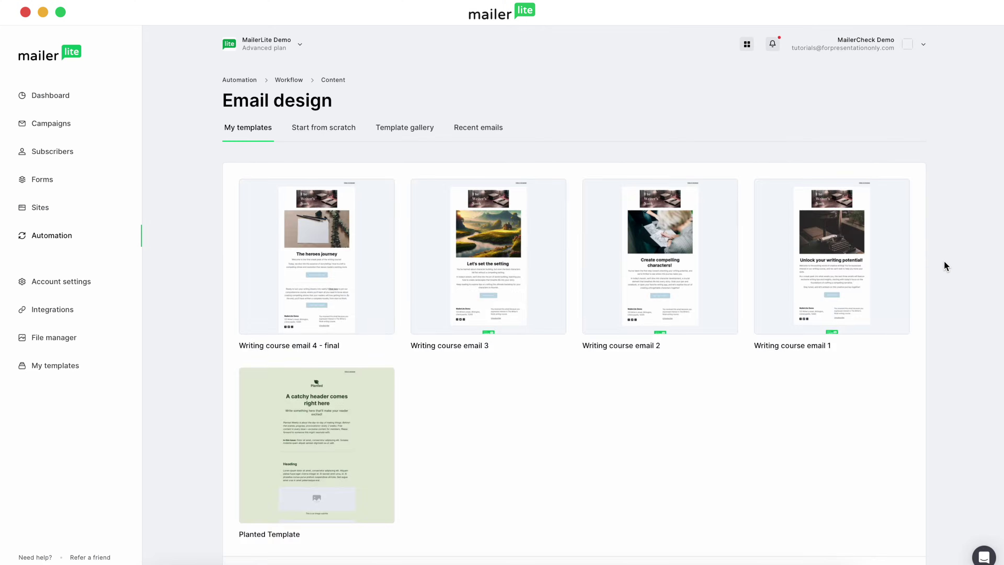
mouse_move(820, 264)
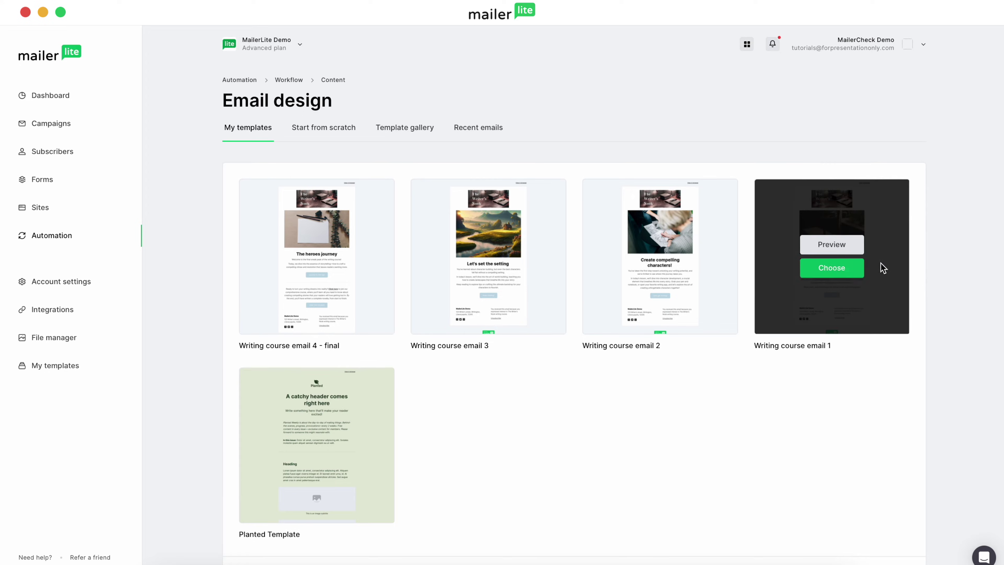
left_click(831, 268)
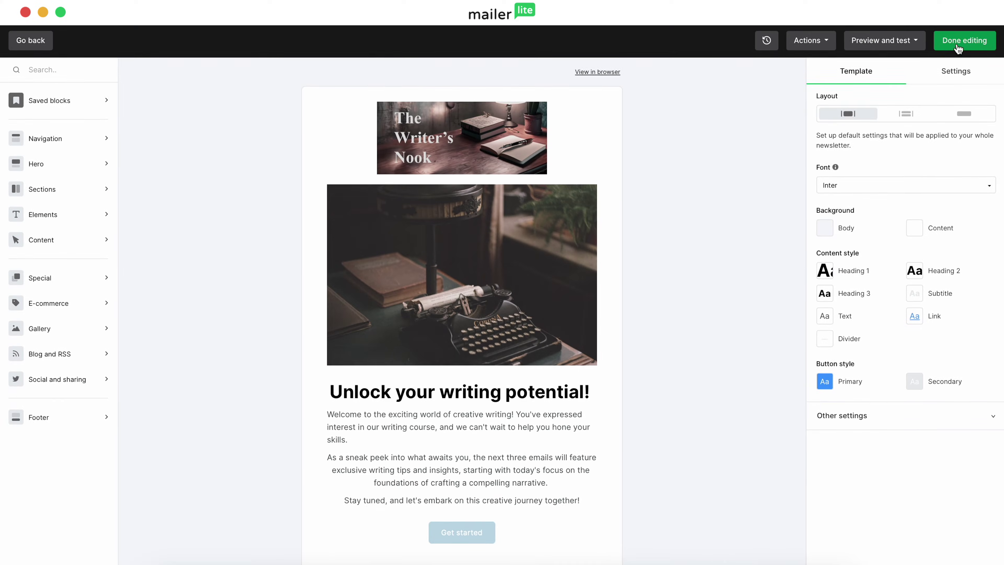
left_click(961, 45)
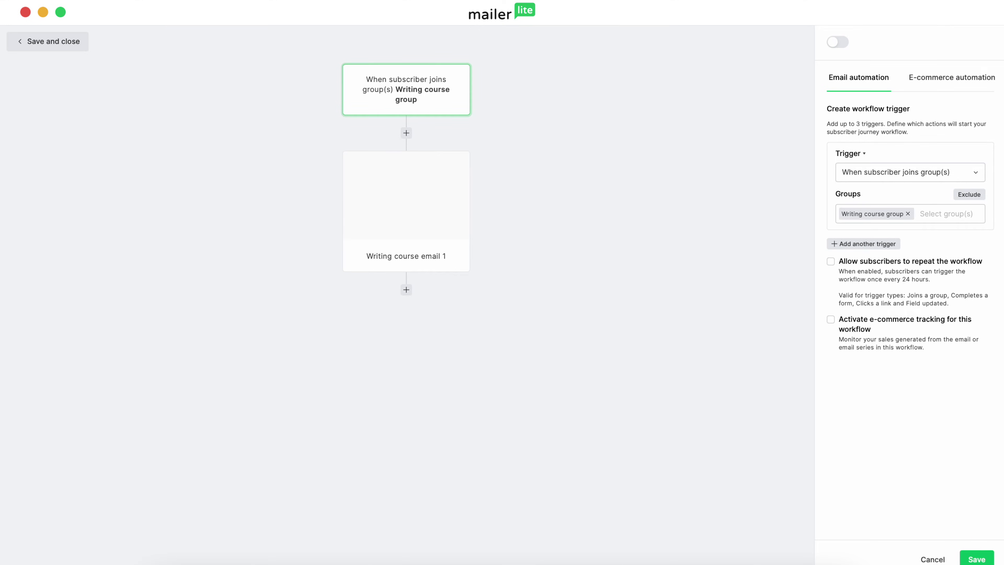
left_click(450, 221)
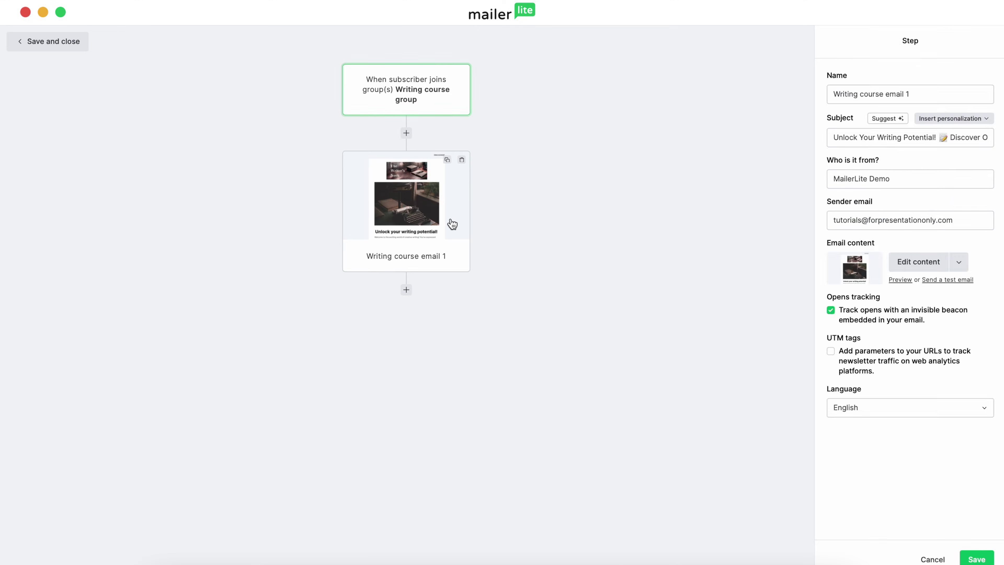
left_click(975, 558)
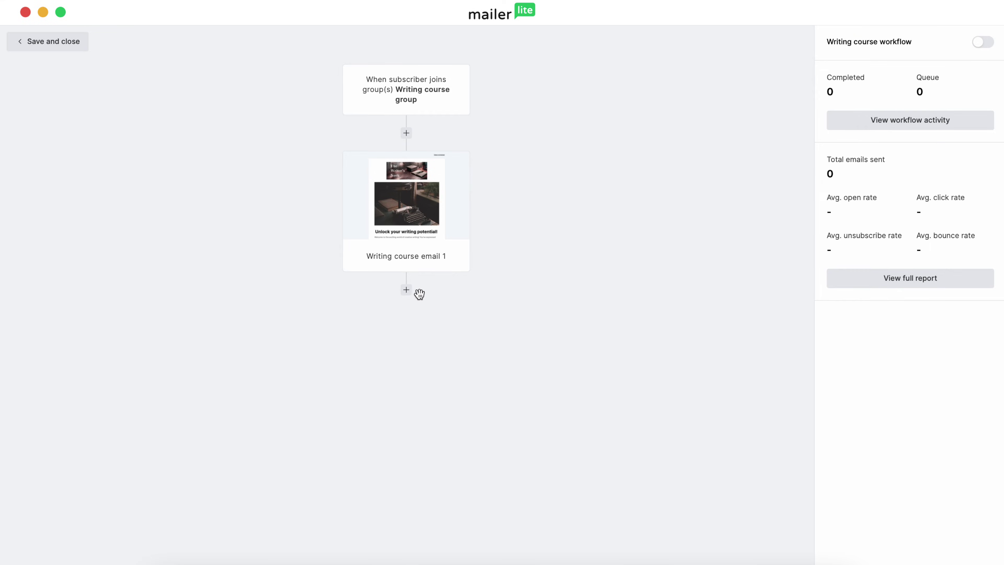
left_click(407, 291)
Insert a Delay step set to Wait 2 day(s) and save it.
left_click(343, 357)
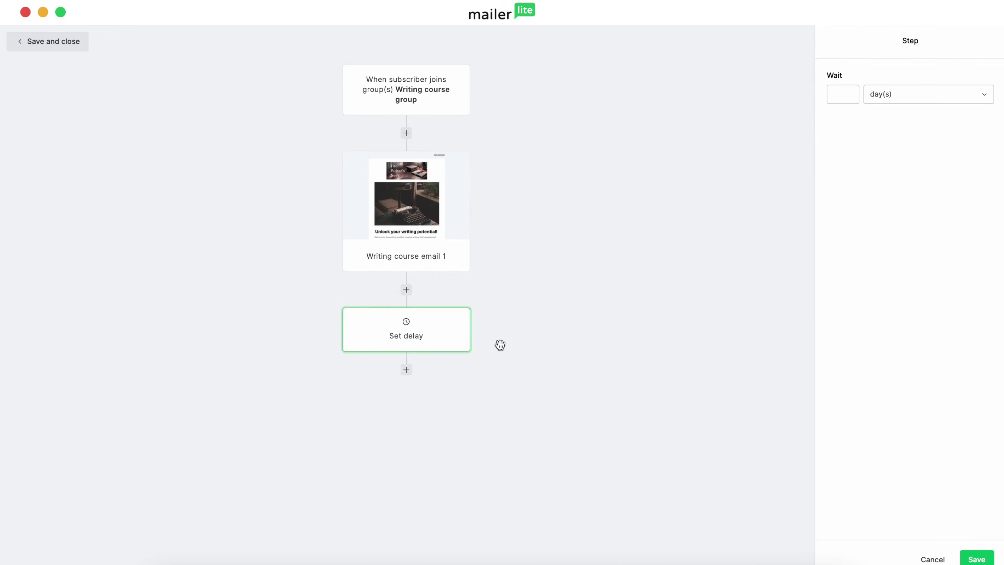
left_click(842, 96)
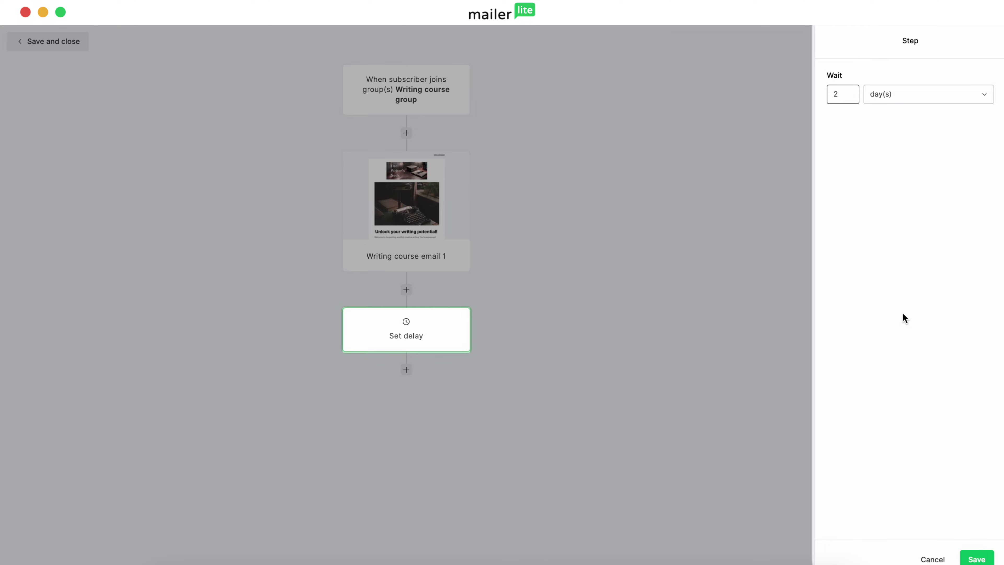
left_click(975, 557)
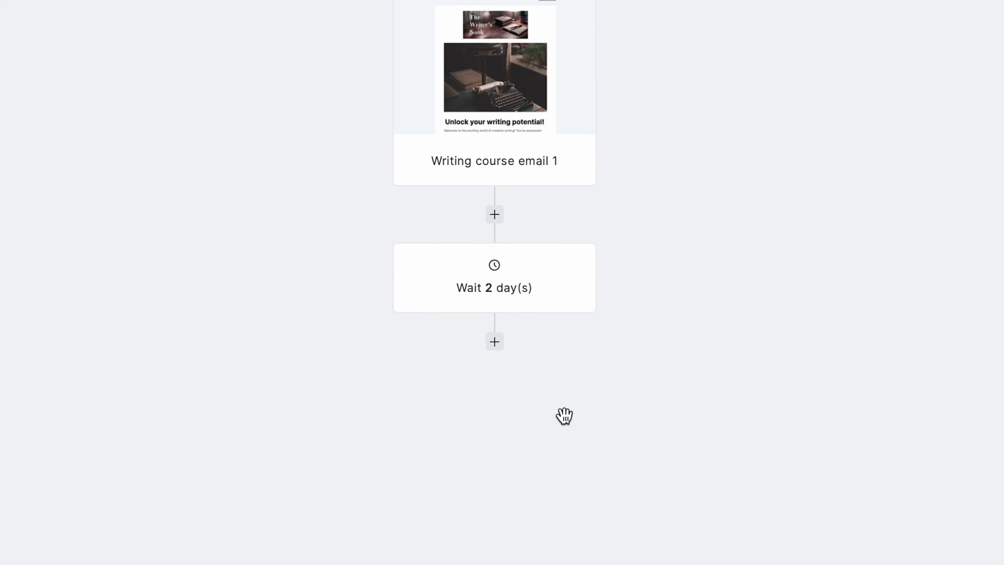
Add a Workflow activity condition checking whether Writing course email 1 was opened.
left_click(494, 341)
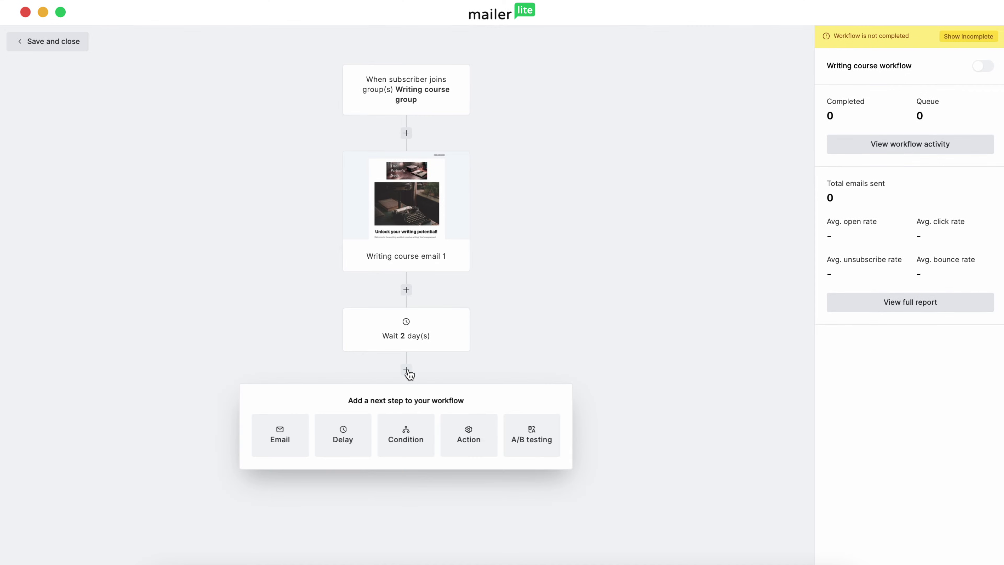
left_click(407, 442)
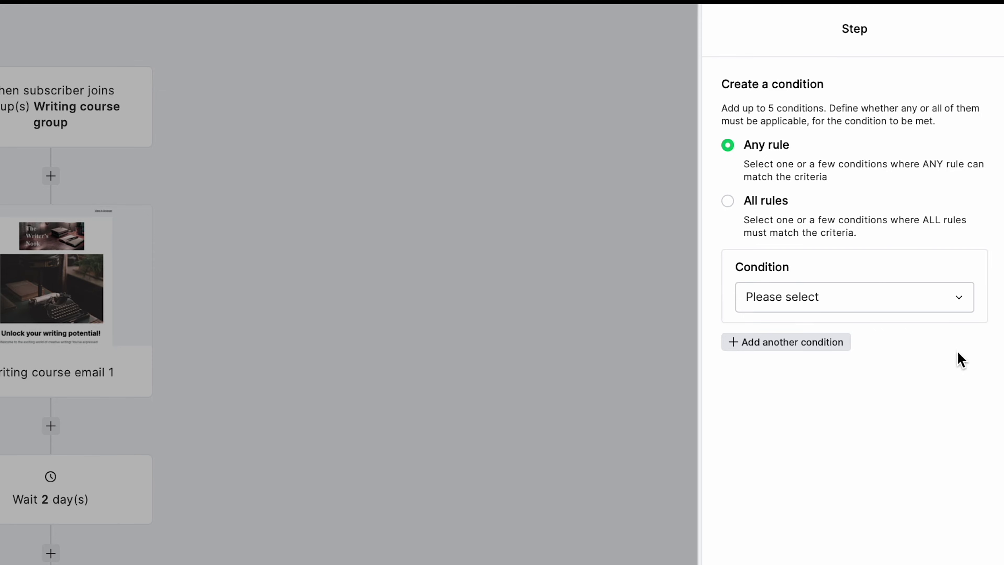
left_click(958, 297)
left_click(826, 360)
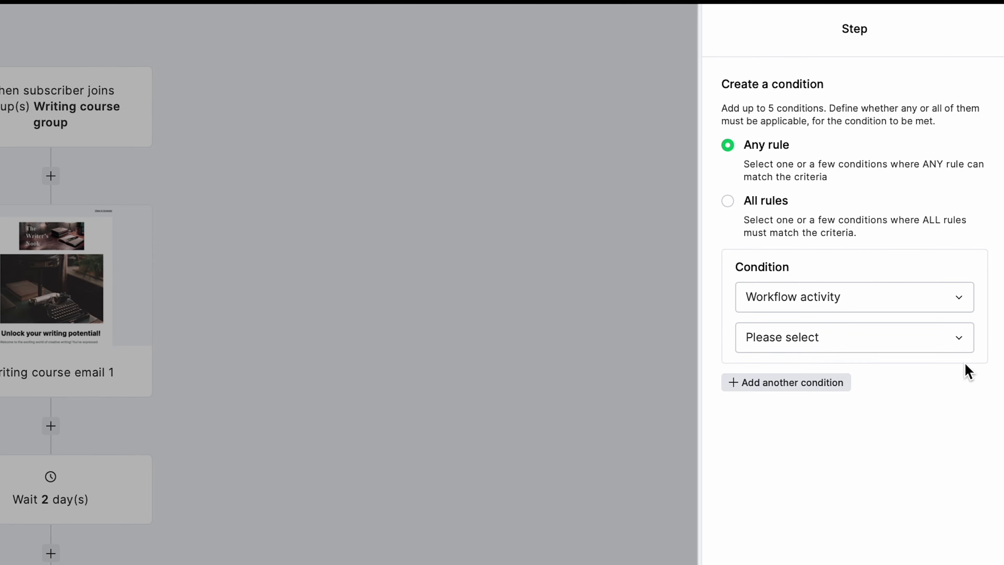
left_click(960, 342)
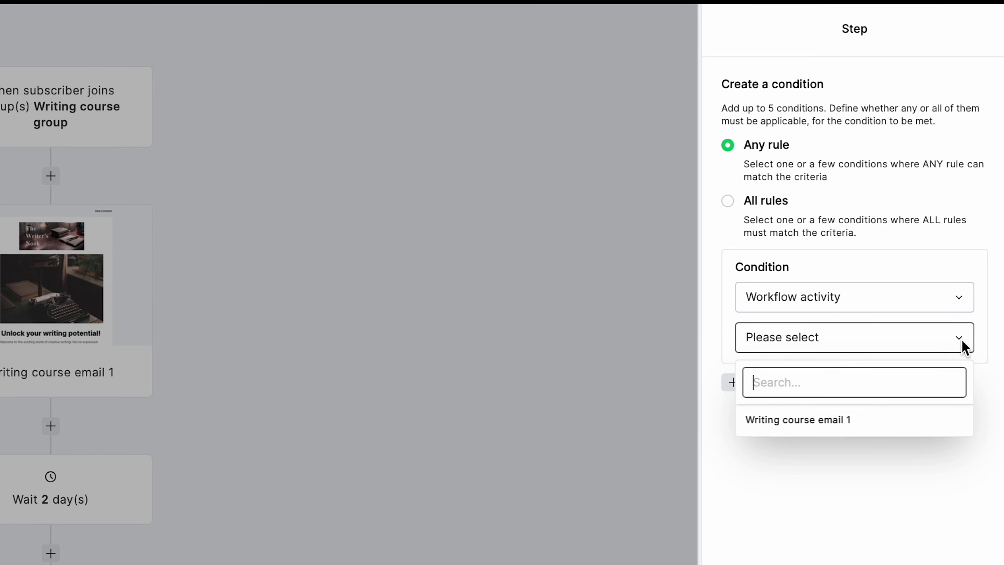
left_click(885, 422)
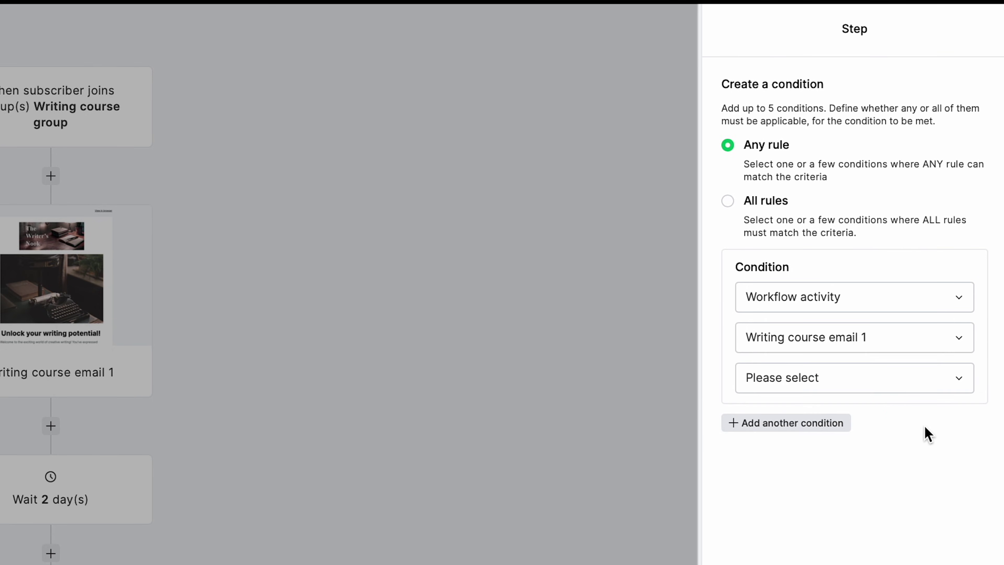
left_click(960, 383)
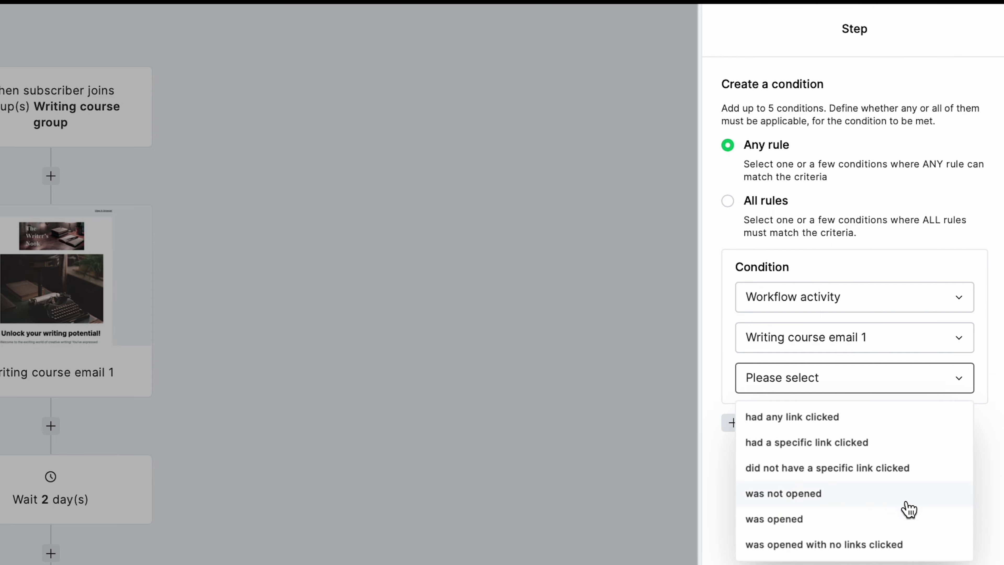
left_click(870, 521)
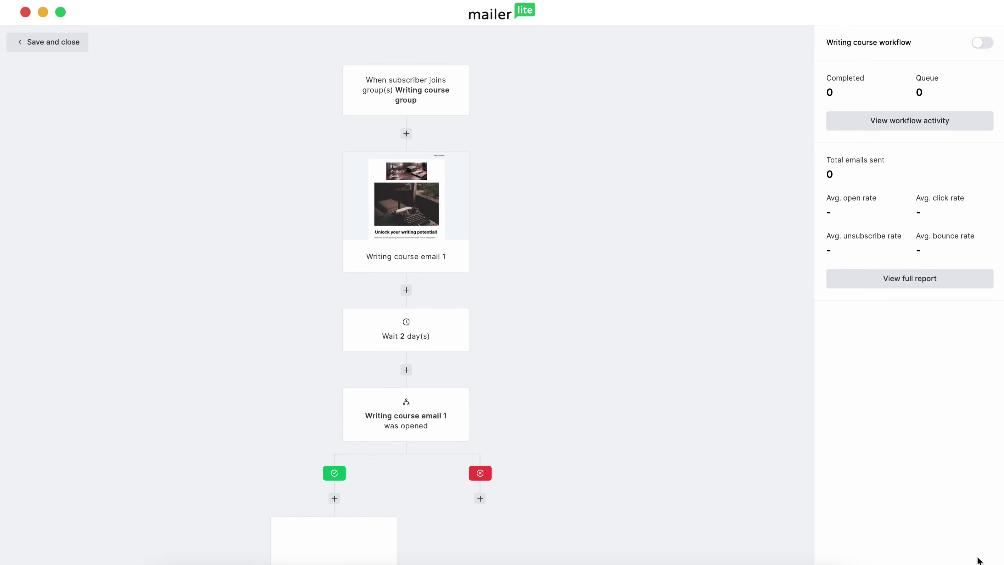
scroll(574, 469, "down", 2)
Add an email step named 'Writing course email 1 - resend' on the not-opened branch.
scroll(575, 470, "down", 2)
left_click(480, 375)
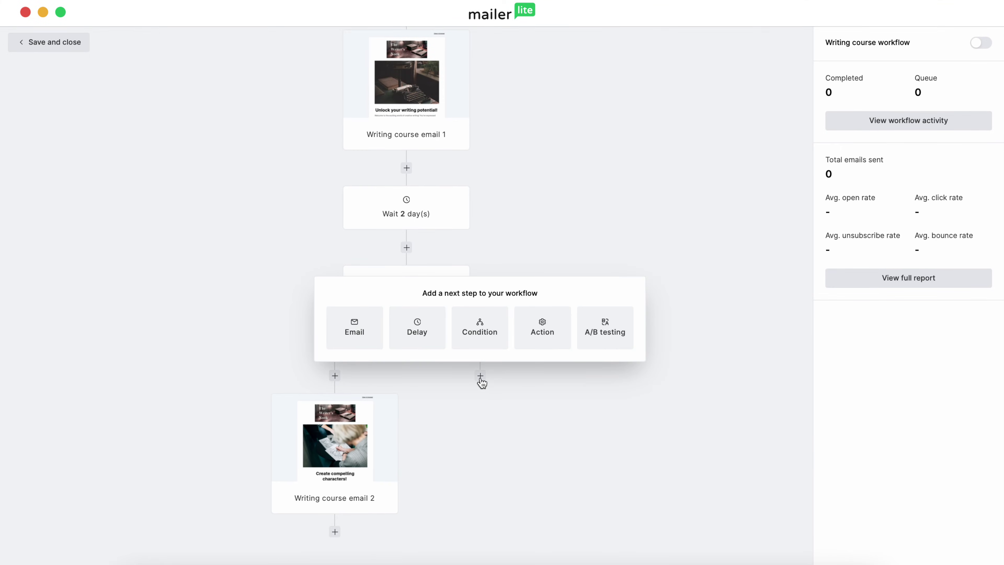
left_click(361, 334)
left_click(524, 457)
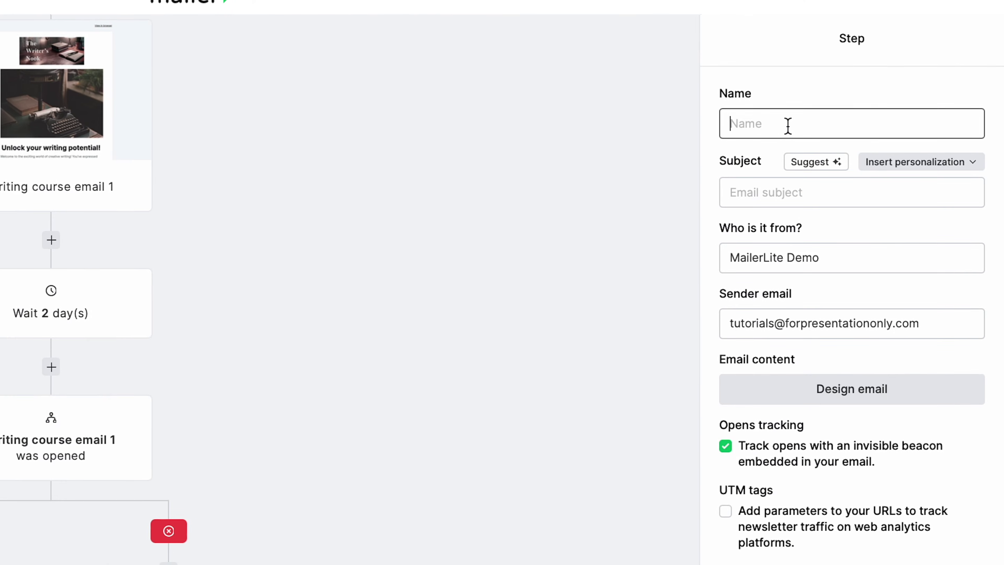
type("Writing course email 1 - resend")
Reuse the original subject line for the resend and save a 2-day wait after it.
left_click(768, 188)
type("Discover Our Exclusive Writing Course Today")
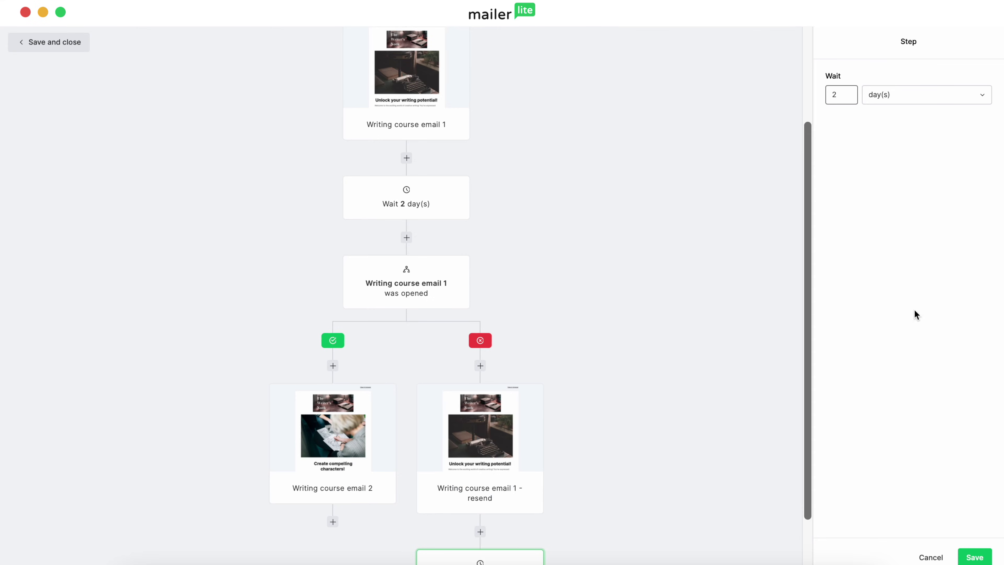
left_click(974, 557)
Add a Workflow activity condition after the wait: 'Writing course email 1 - resend' was opened.
scroll(644, 425, "down", 2)
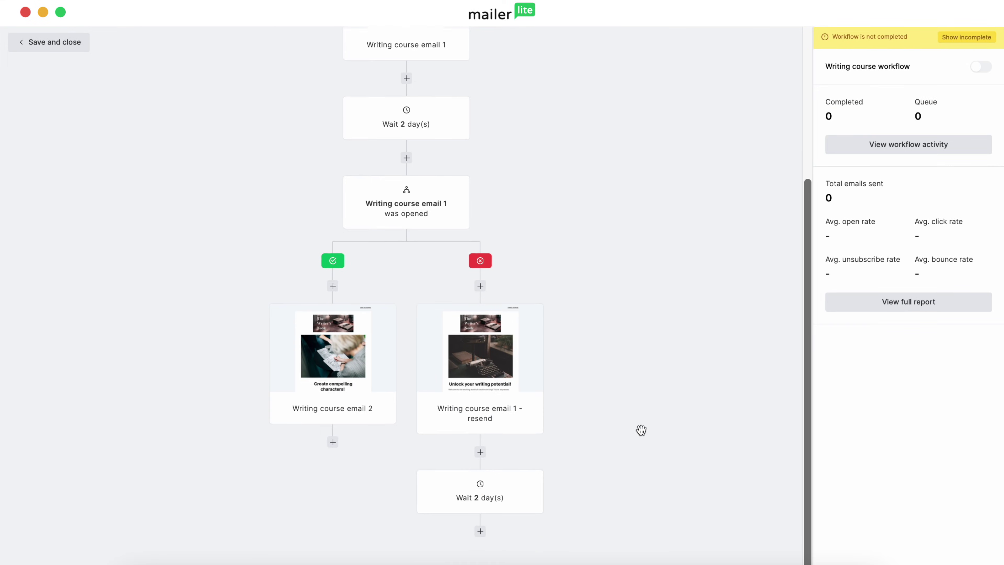
left_click(480, 532)
left_click(488, 492)
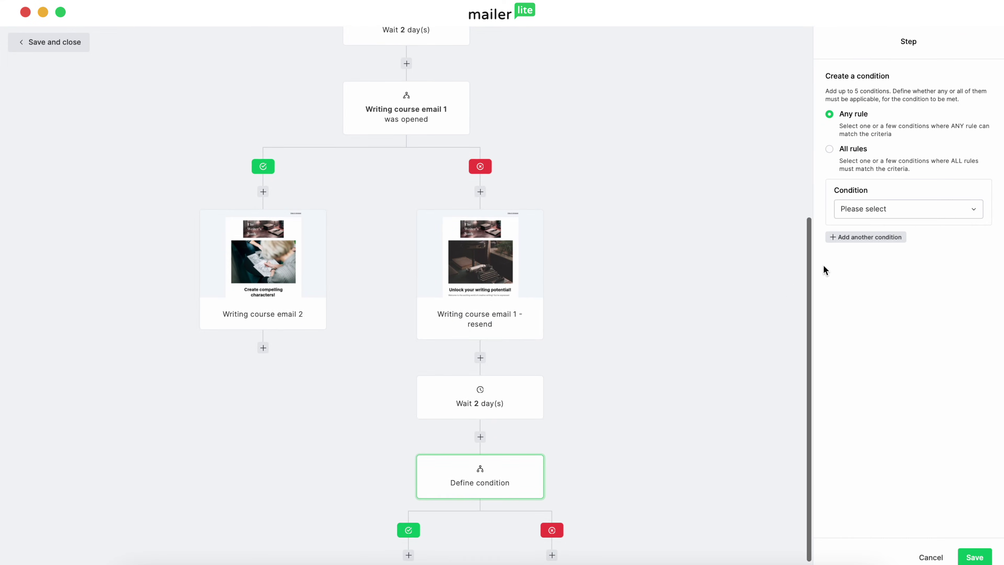
left_click(884, 208)
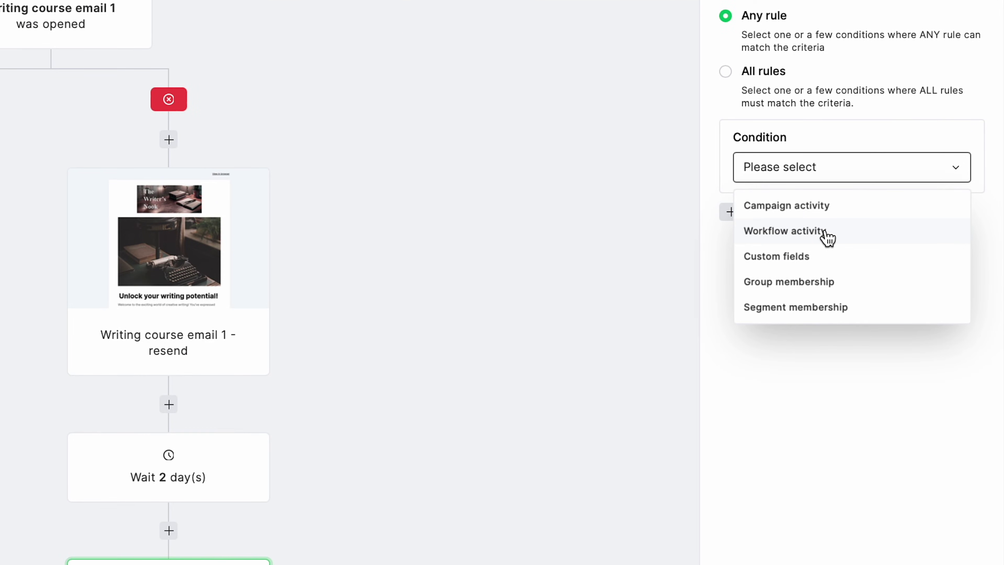
left_click(827, 230)
left_click(871, 218)
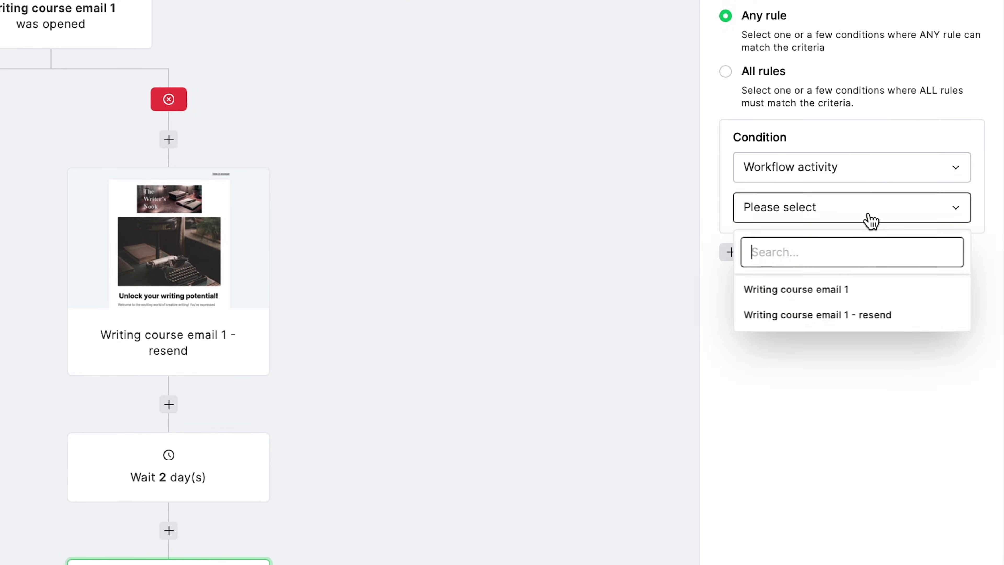
left_click(864, 320)
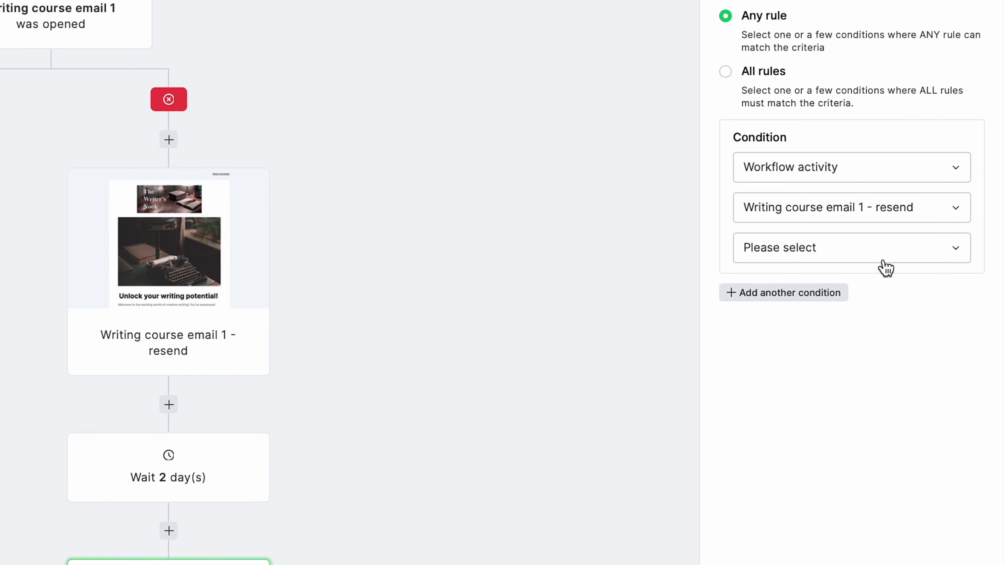
left_click(892, 256)
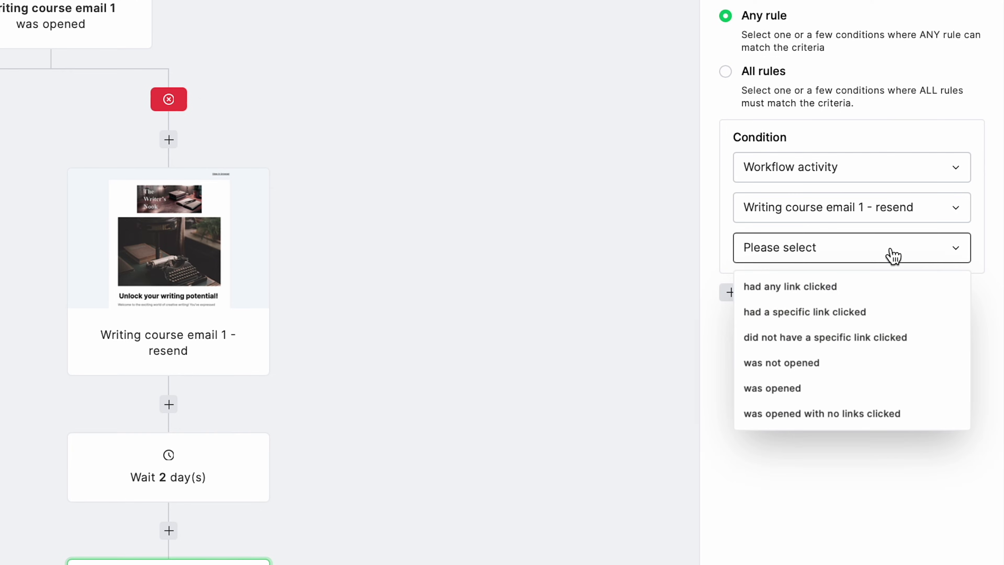
left_click(817, 392)
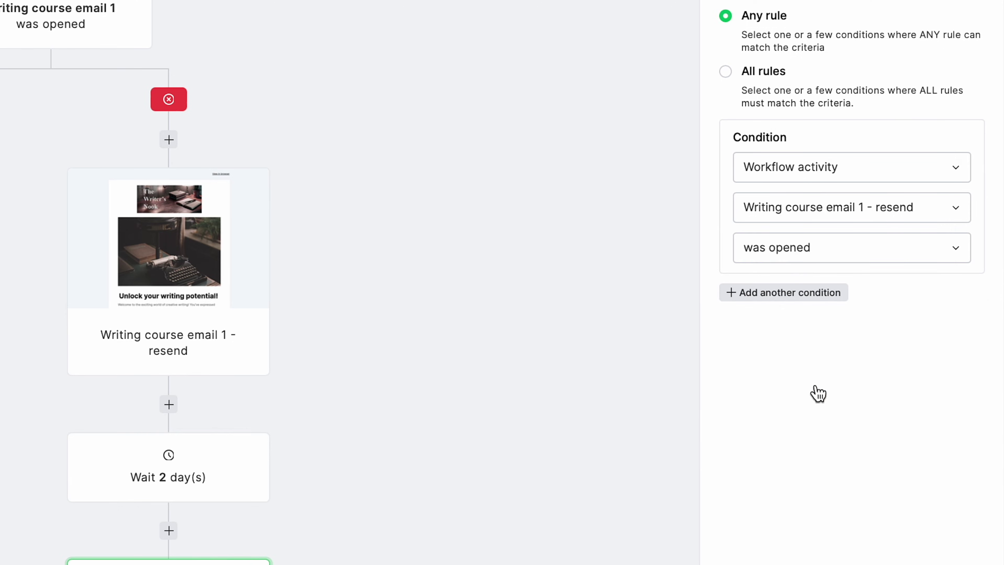
left_click(972, 556)
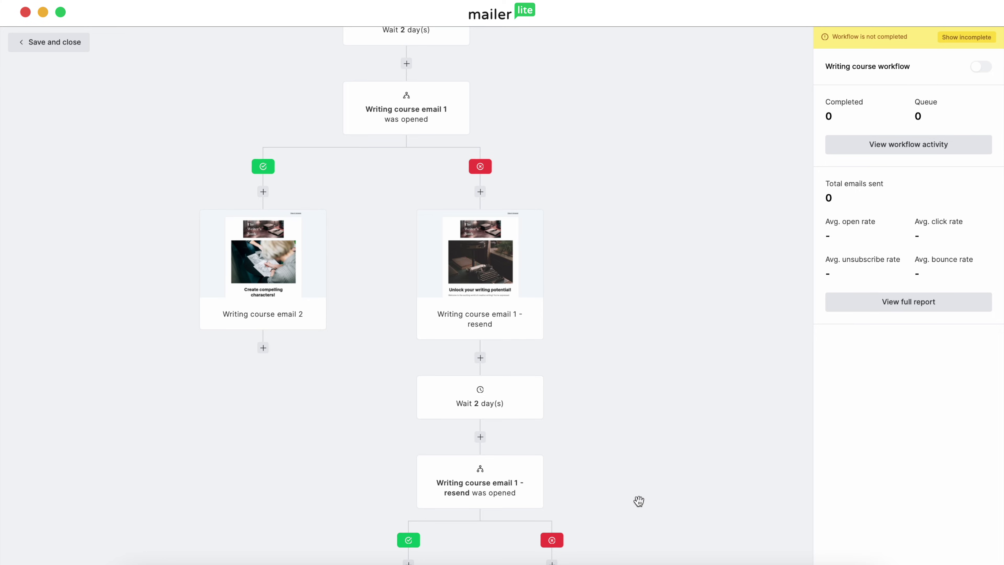
scroll(639, 500, "down", 2)
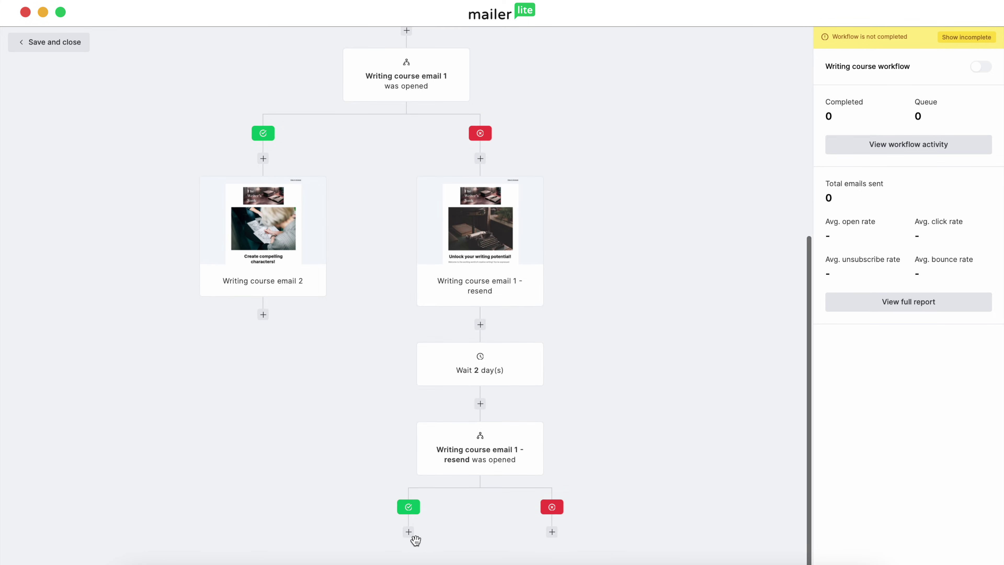
On the opened branch, add a 'Move to another step' action targeting Writing course email 2.
left_click(409, 531)
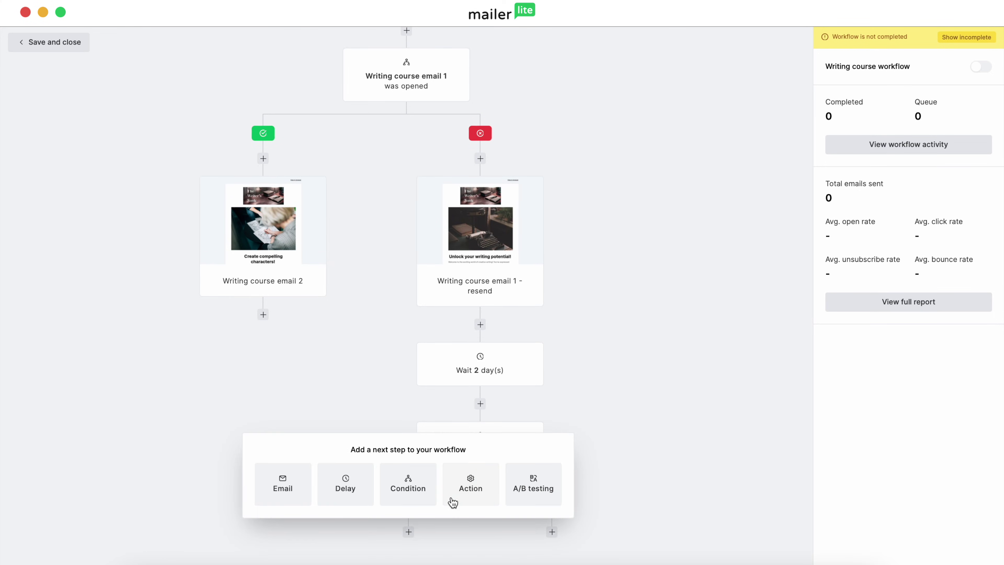
left_click(469, 490)
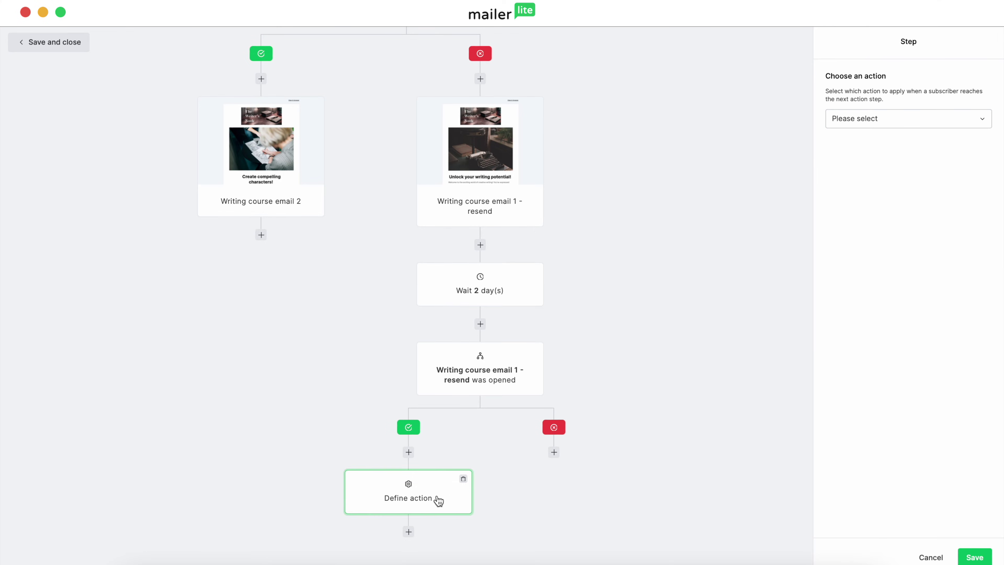
left_click(889, 125)
left_click(875, 223)
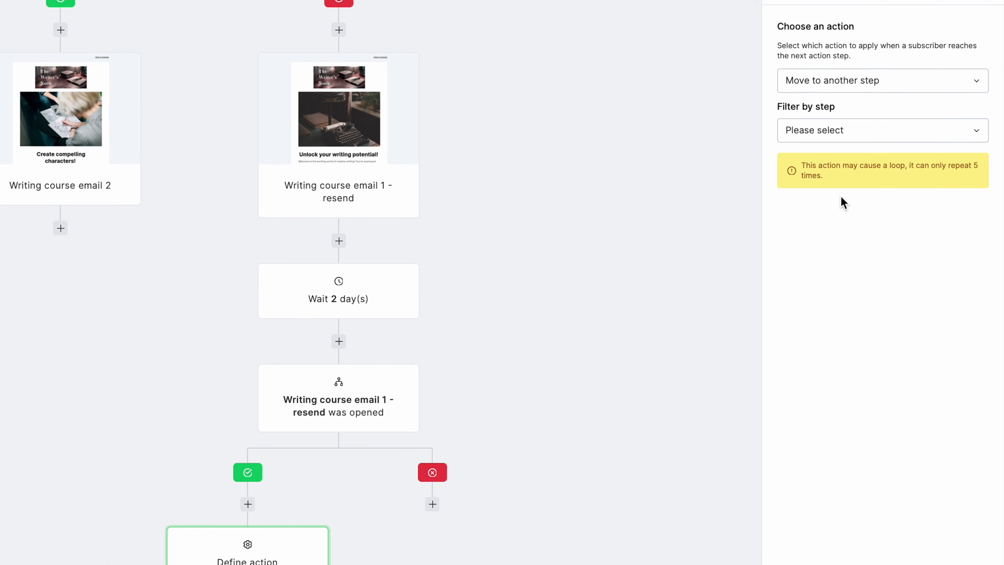
left_click(879, 132)
left_click(826, 242)
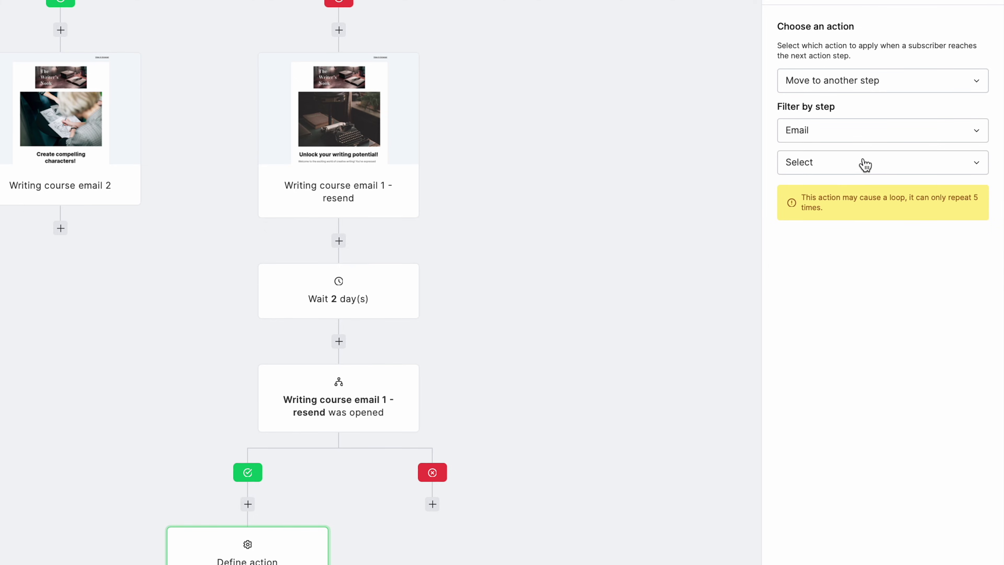
left_click(869, 166)
left_click(861, 218)
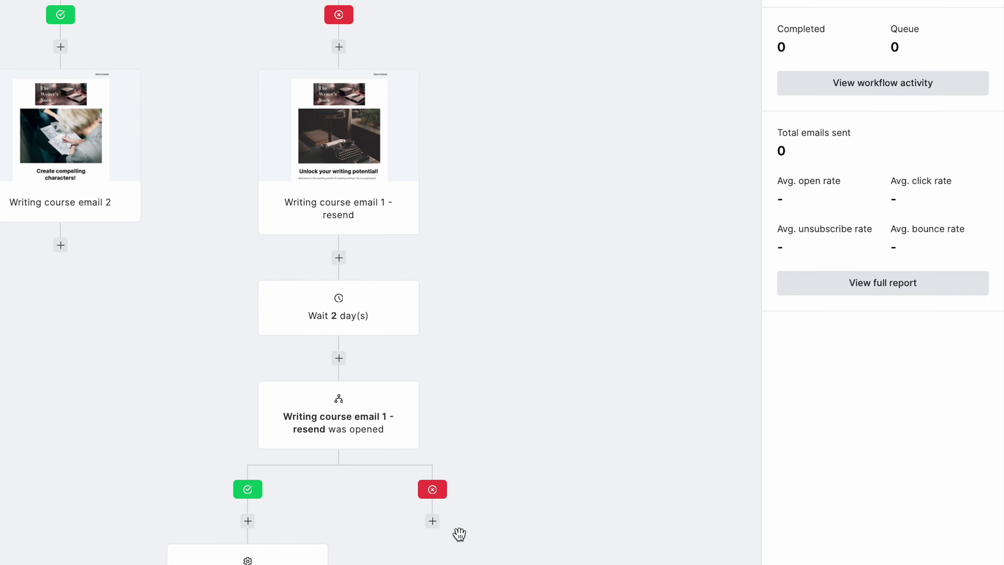
On the not-opened branch, add a 'Move to group(s)' action removing subscribers from Writing course group.
left_click(433, 521)
left_click(521, 469)
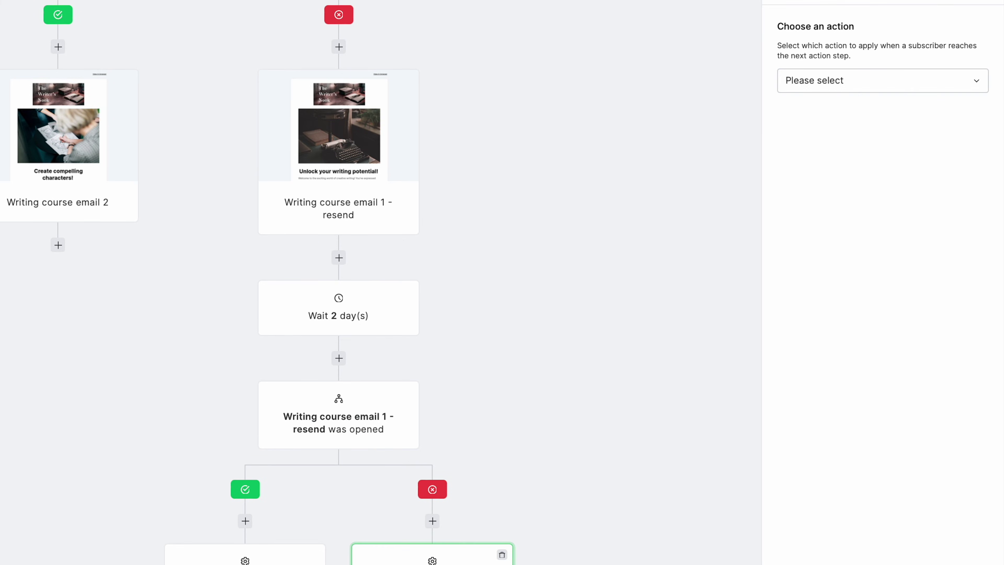
left_click(811, 88)
left_click(829, 155)
left_click(853, 133)
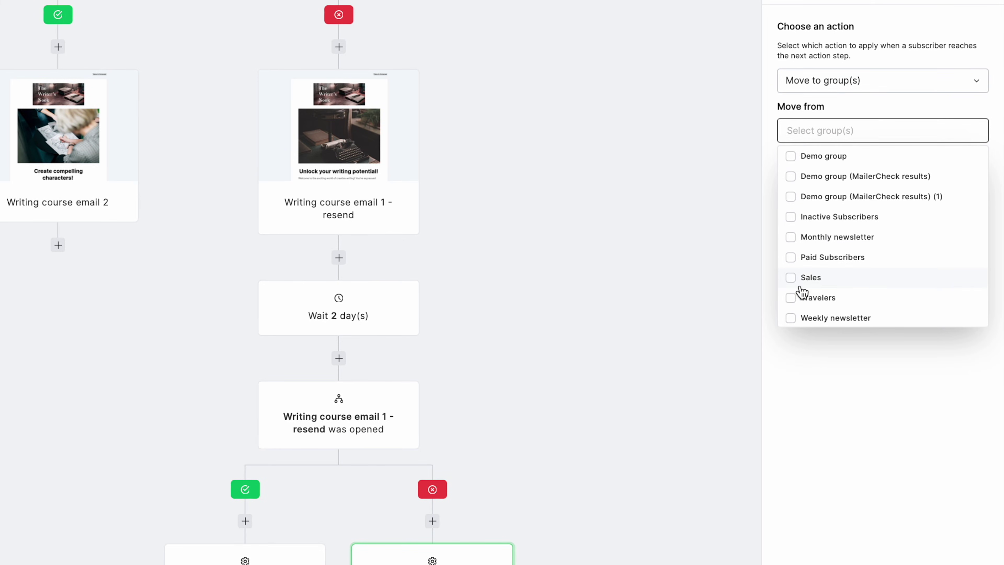
scroll(802, 292, "down", 2)
left_click(805, 313)
left_click(855, 183)
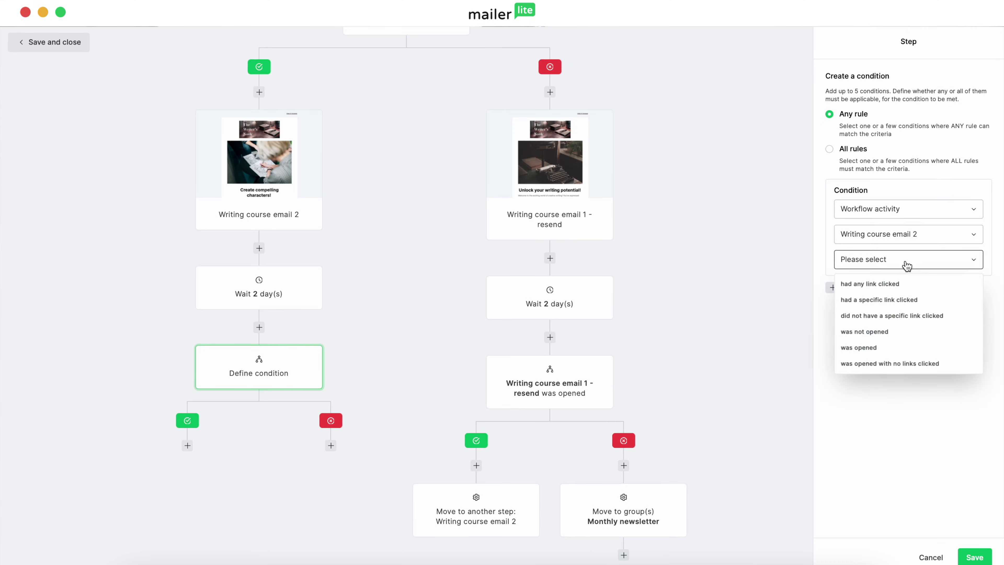
Name the opener email 'Writing course email' and move non-openers to the Monthly newsletter group.
left_click(80, 394)
type("Writing course email")
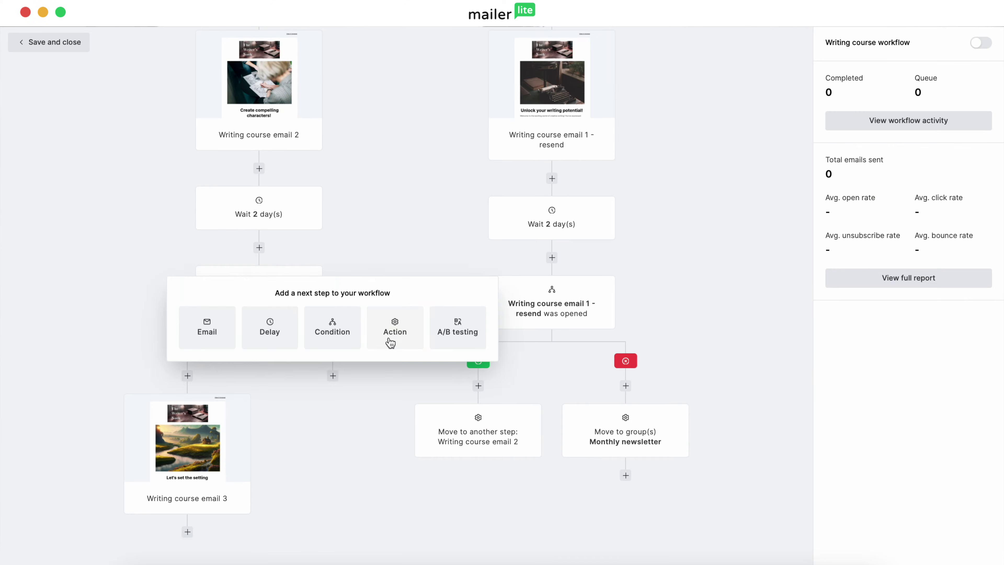
left_click(390, 338)
left_click(908, 157)
left_click(845, 298)
left_click(974, 557)
Add a 2-day wait below Writing course email 3.
left_click(185, 532)
left_click(121, 482)
type("2")
left_click(974, 557)
left_click(186, 529)
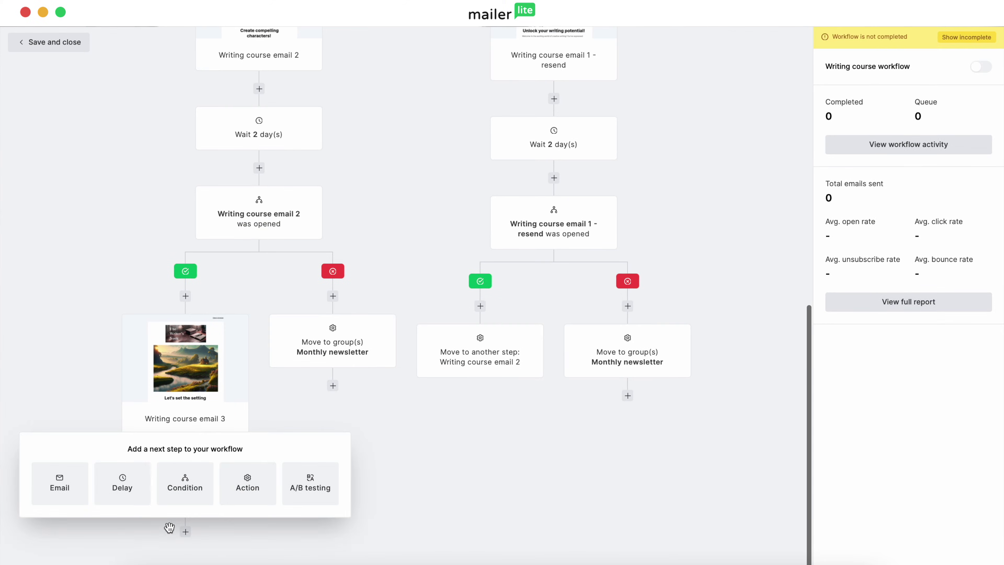
left_click(185, 481)
Add a condition checking whether Writing course email 3 was opened.
left_click(873, 211)
left_click(903, 253)
left_click(974, 557)
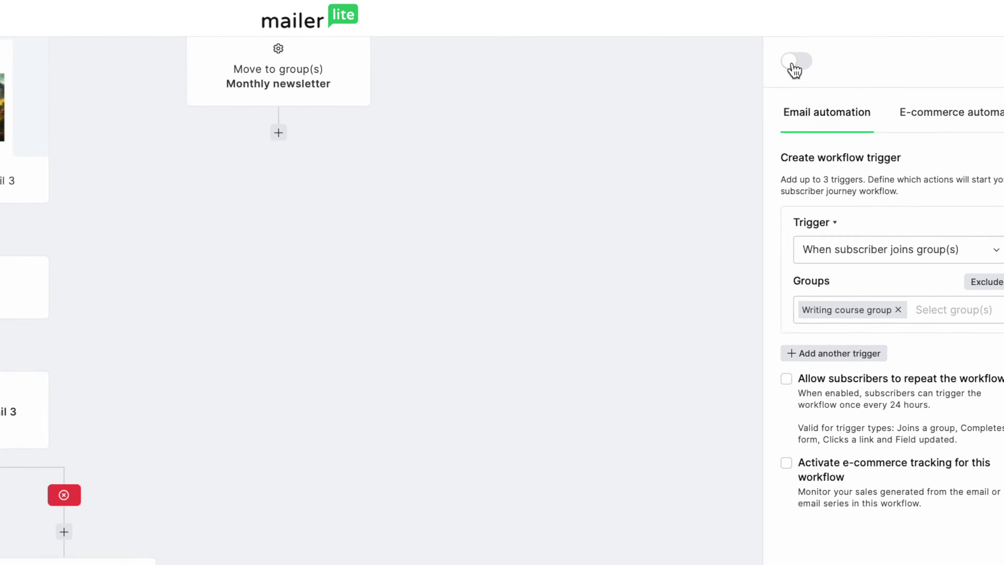
Turn the Writing course workflow on and scroll its overview down to the five workflow emails.
left_click(793, 64)
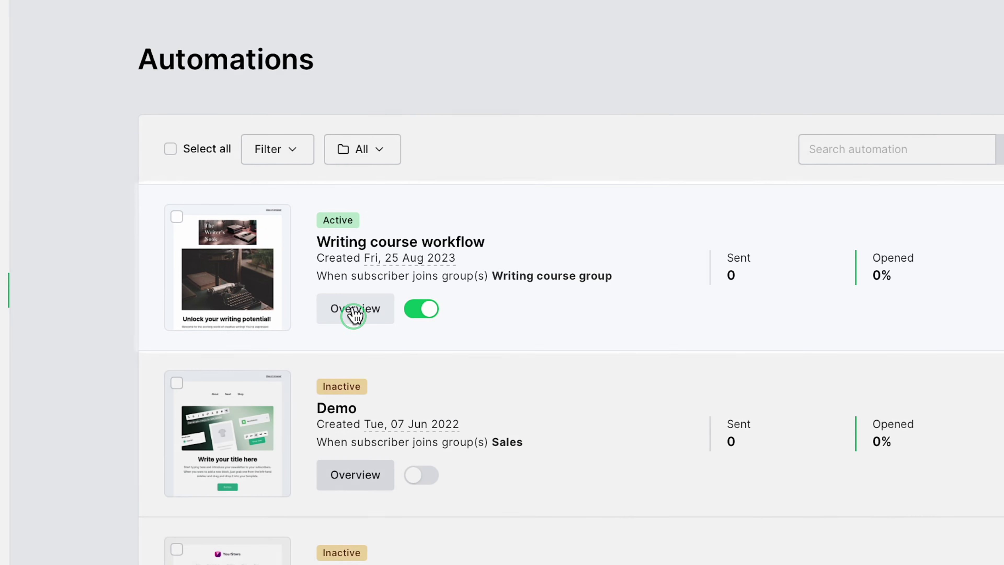
left_click(355, 308)
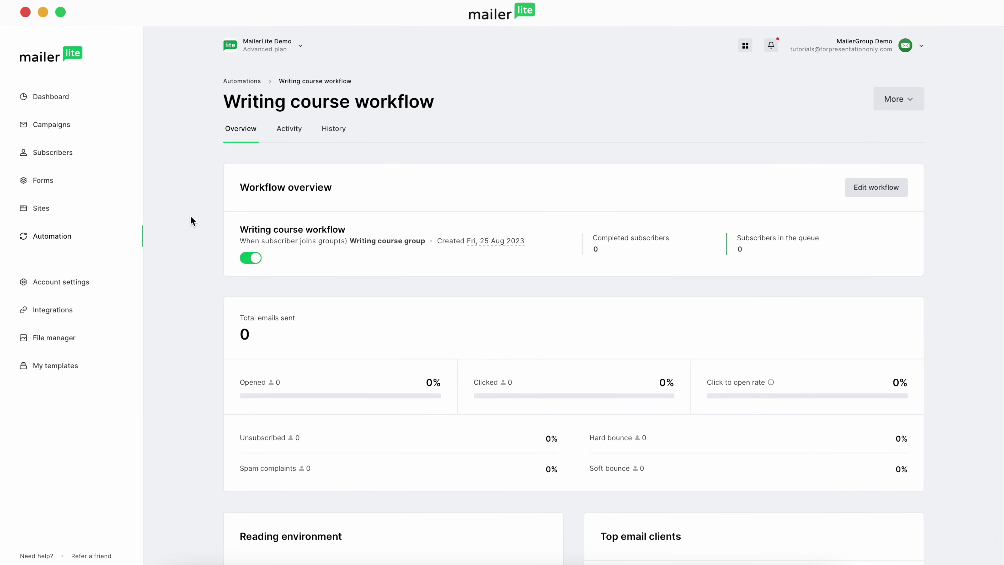
scroll(191, 221, "down", 1)
scroll(191, 217, "down", 5)
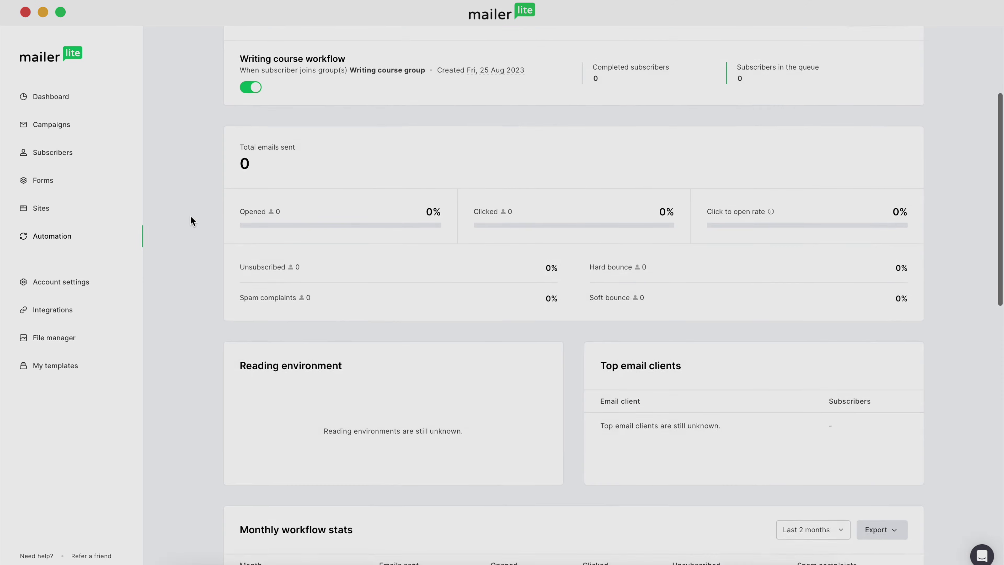
scroll(190, 220, "down", 6)
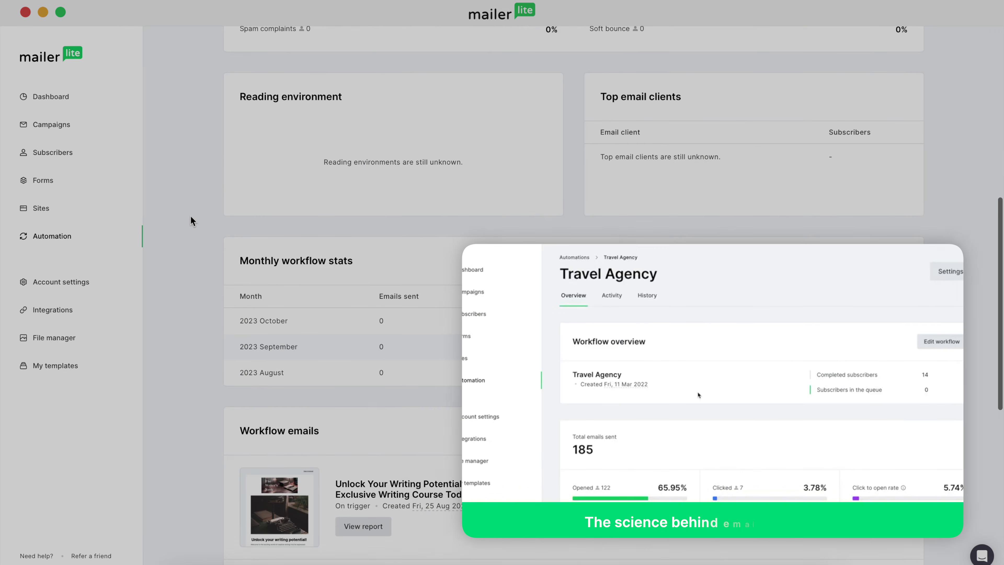
scroll(190, 220, "down", 5)
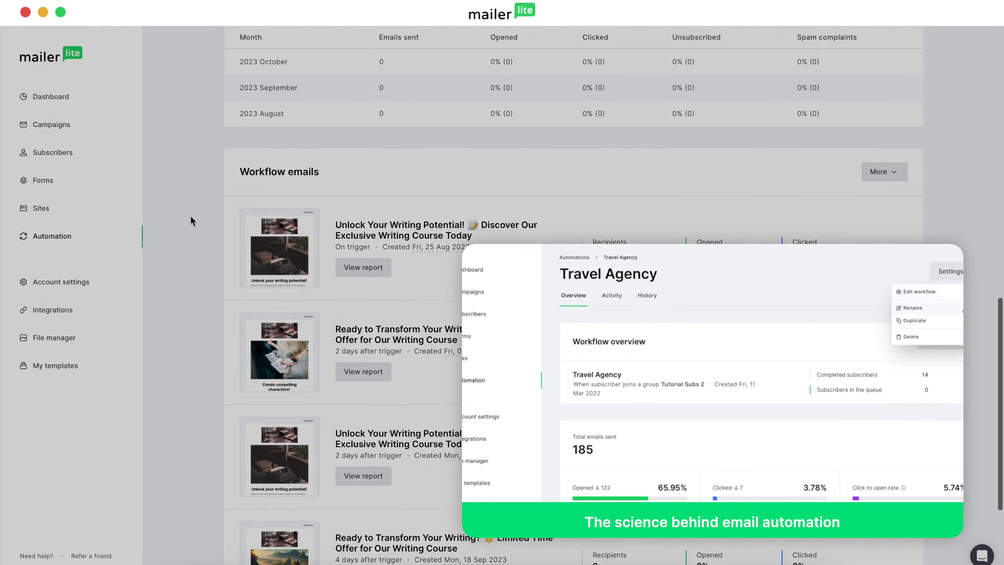
scroll(191, 220, "down", 4)
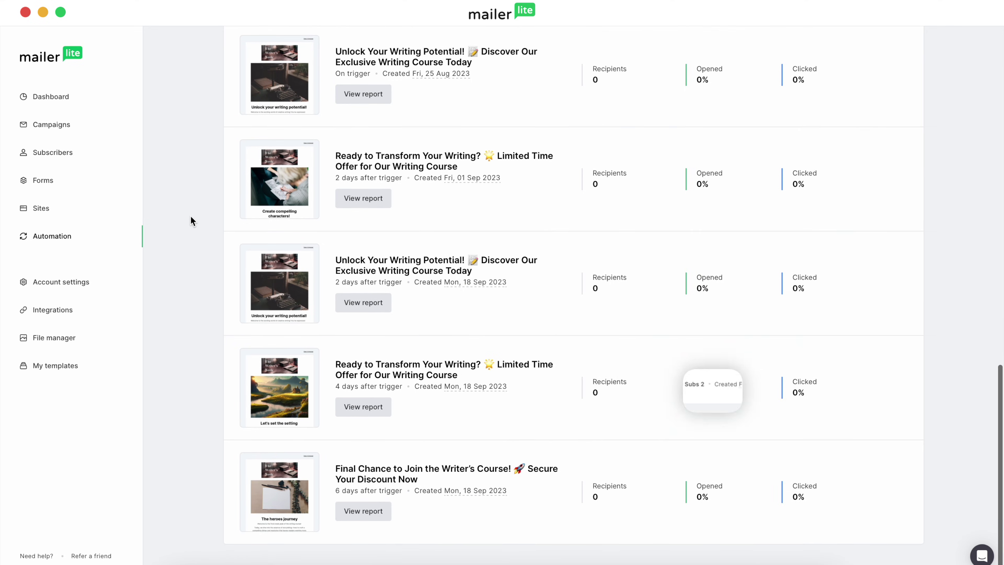